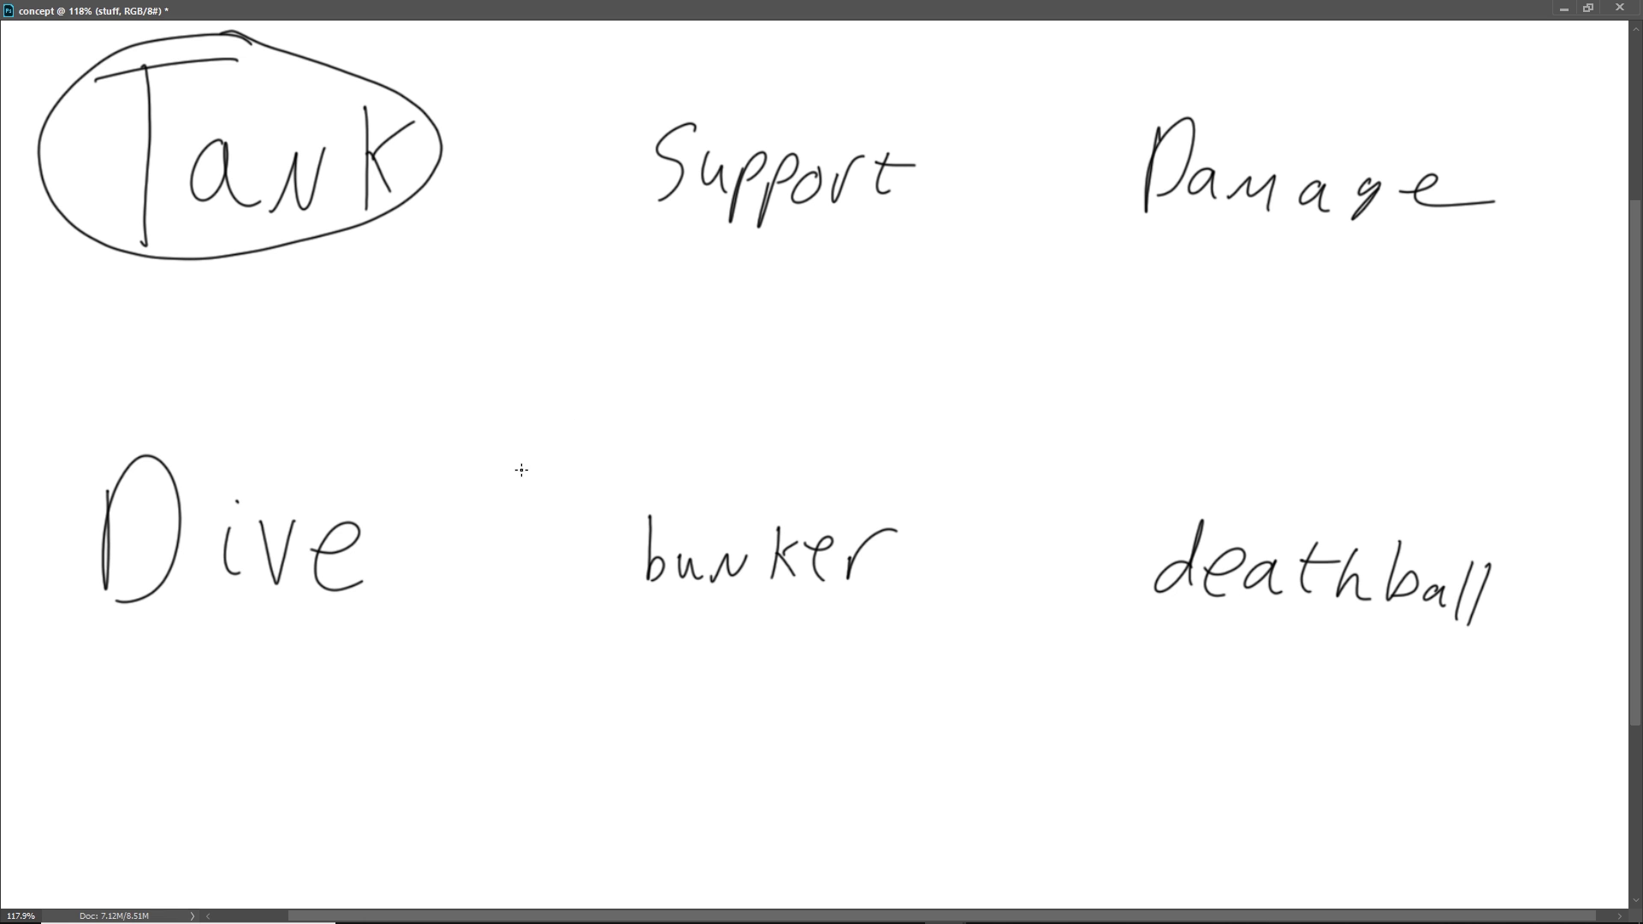
Step: Draw a loop around the handwritten word Dive
mouse_move(219, 414)
left_mouse_down()
mouse_move(124, 431)
mouse_move(249, 644)
mouse_move(338, 399)
mouse_move(159, 423)
left_mouse_up()
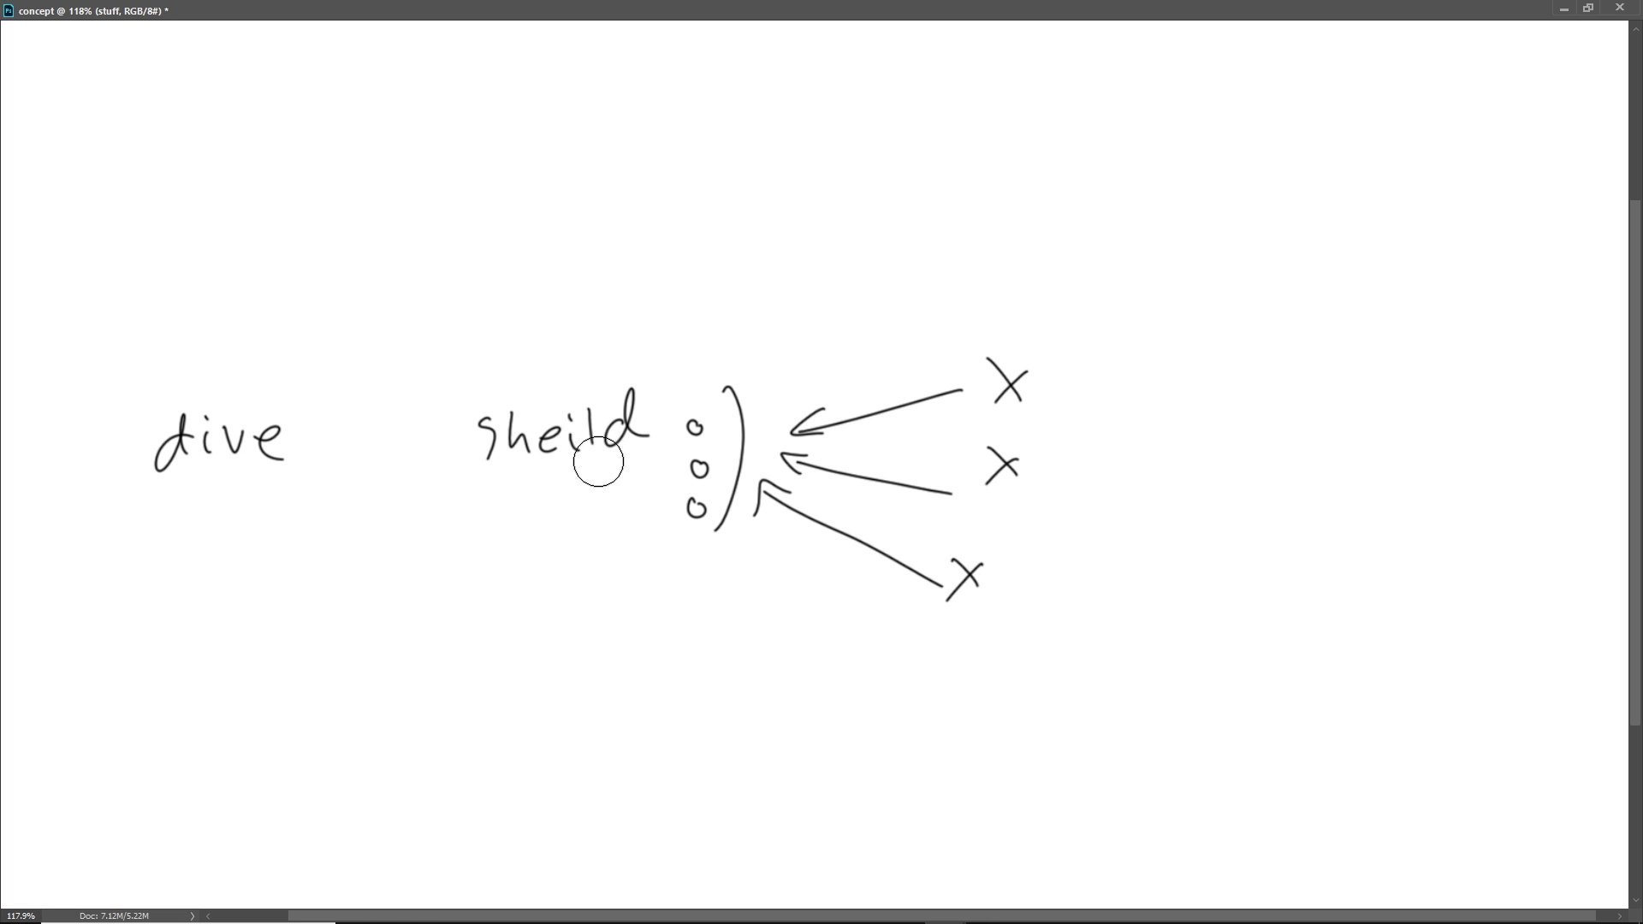
Step: Erase the shield sketch and brush two enemy X marks at the top
mouse_move(598, 459)
left_mouse_down()
mouse_move(973, 346)
mouse_move(1063, 462)
mouse_move(771, 525)
left_mouse_up()
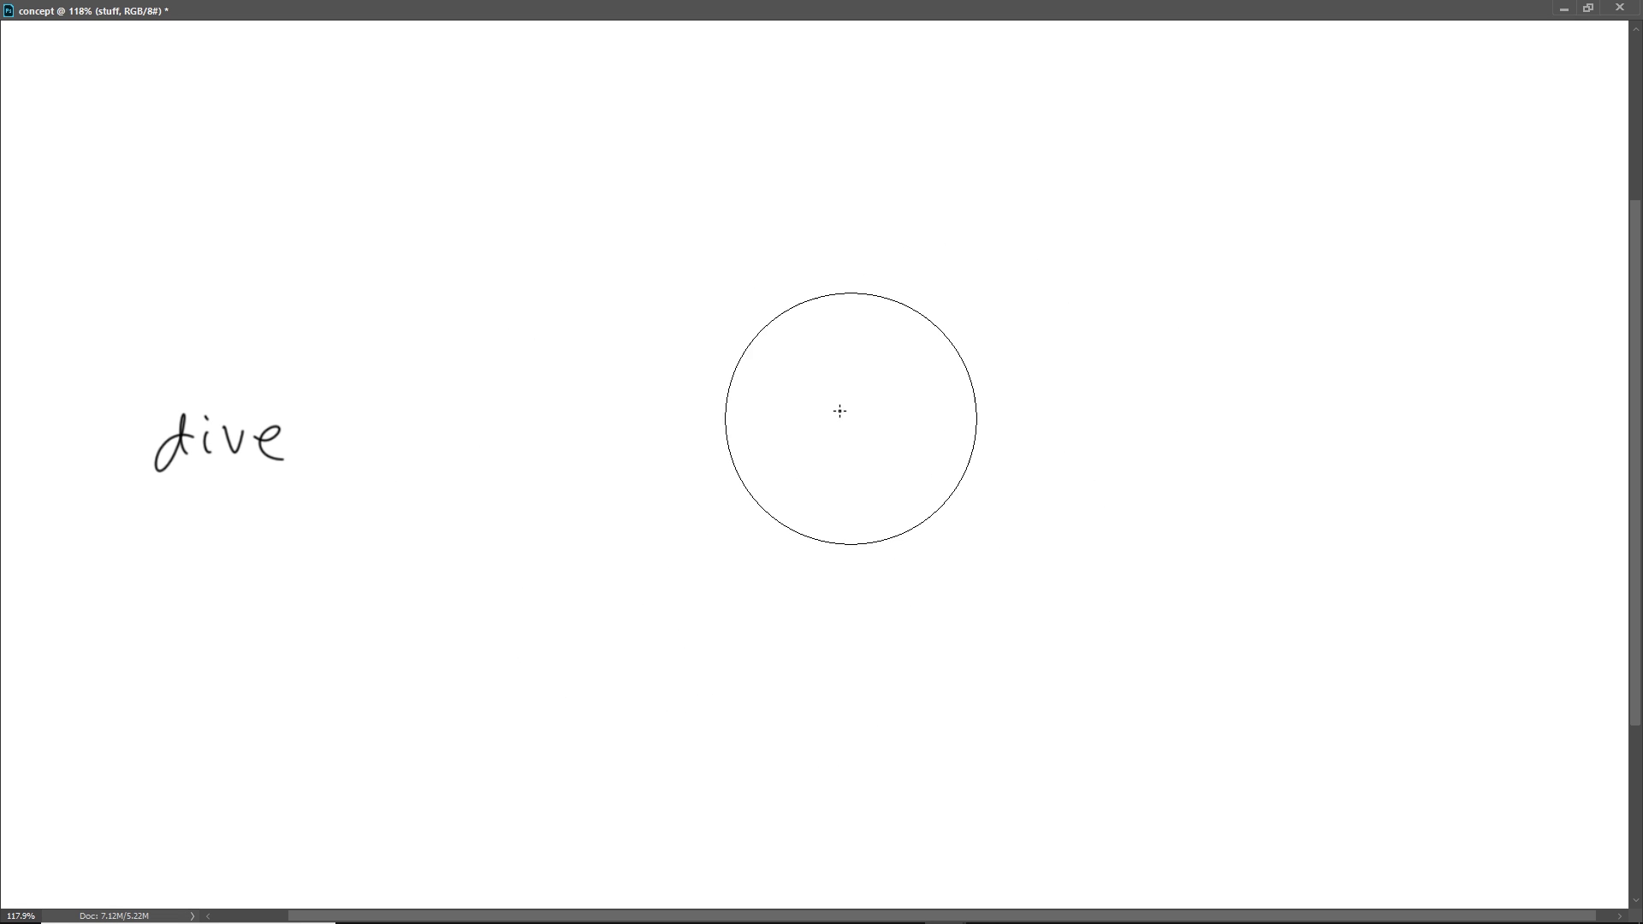
key("Caps_Lock")
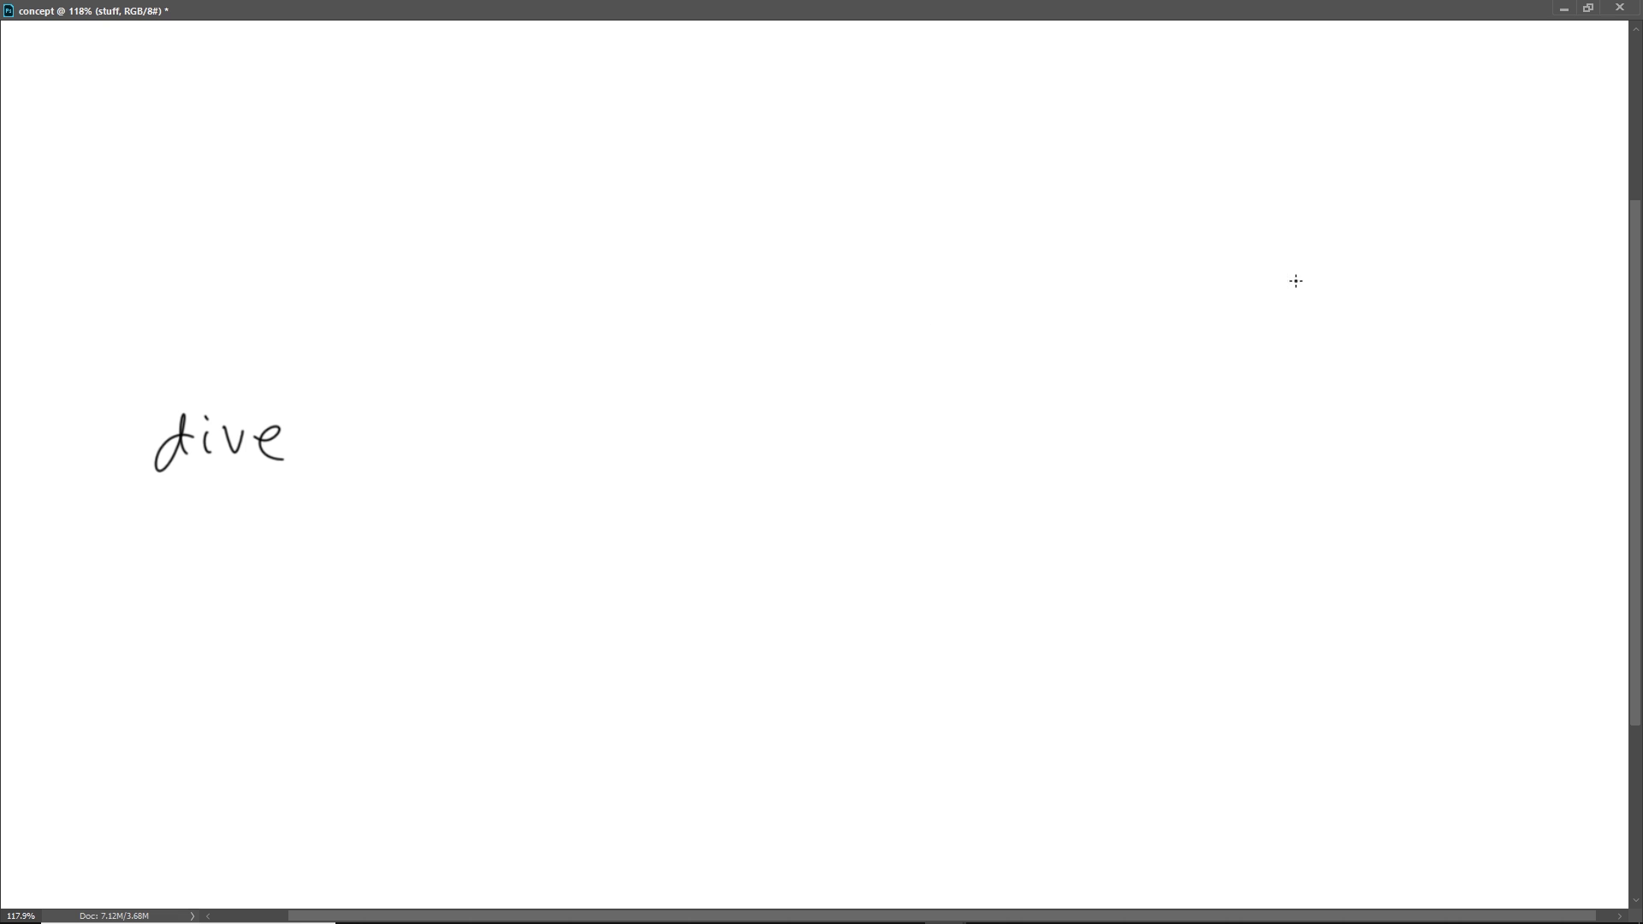
mouse_move(1323, 111)
left_mouse_down()
mouse_move(1351, 147)
mouse_move(1309, 168)
left_mouse_up()
mouse_move(689, 112)
left_mouse_down()
mouse_move(730, 155)
mouse_move(689, 167)
left_mouse_up()
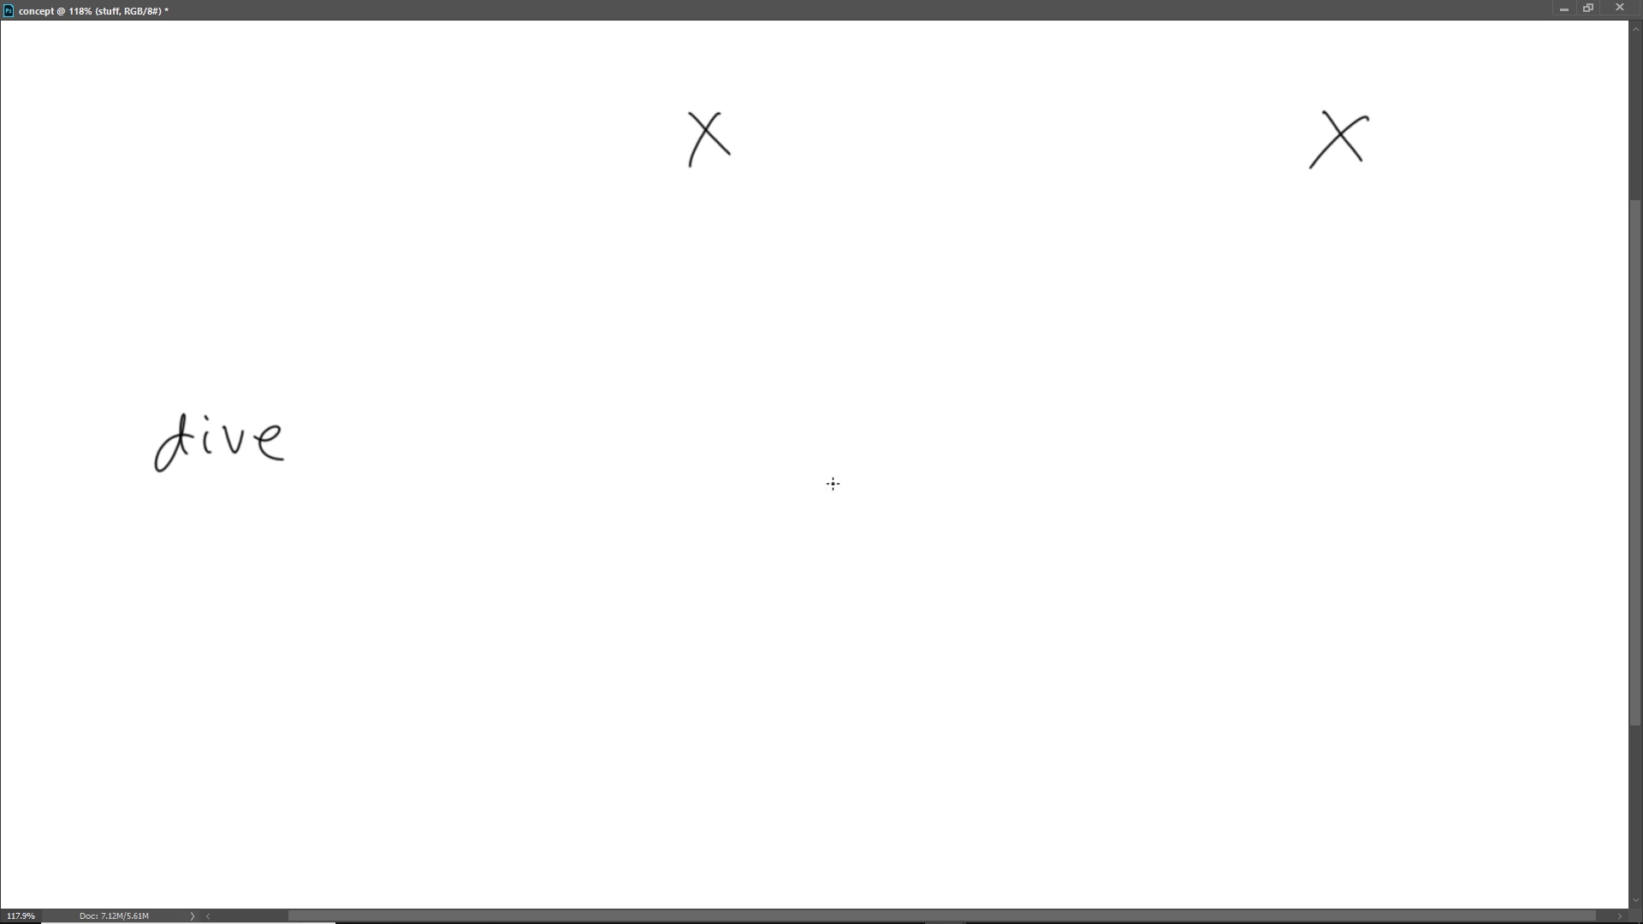
Step: Write a D for the dive tank below and circle it
mouse_move(1183, 657)
left_mouse_down()
mouse_move(1194, 683)
mouse_move(1220, 657)
mouse_move(1168, 708)
mouse_move(1186, 632)
left_mouse_up()
mouse_move(886, 642)
left_mouse_down()
mouse_move(878, 671)
mouse_move(897, 633)
mouse_move(874, 672)
left_mouse_up()
mouse_move(896, 605)
left_mouse_down()
mouse_move(936, 643)
mouse_move(859, 642)
left_mouse_up()
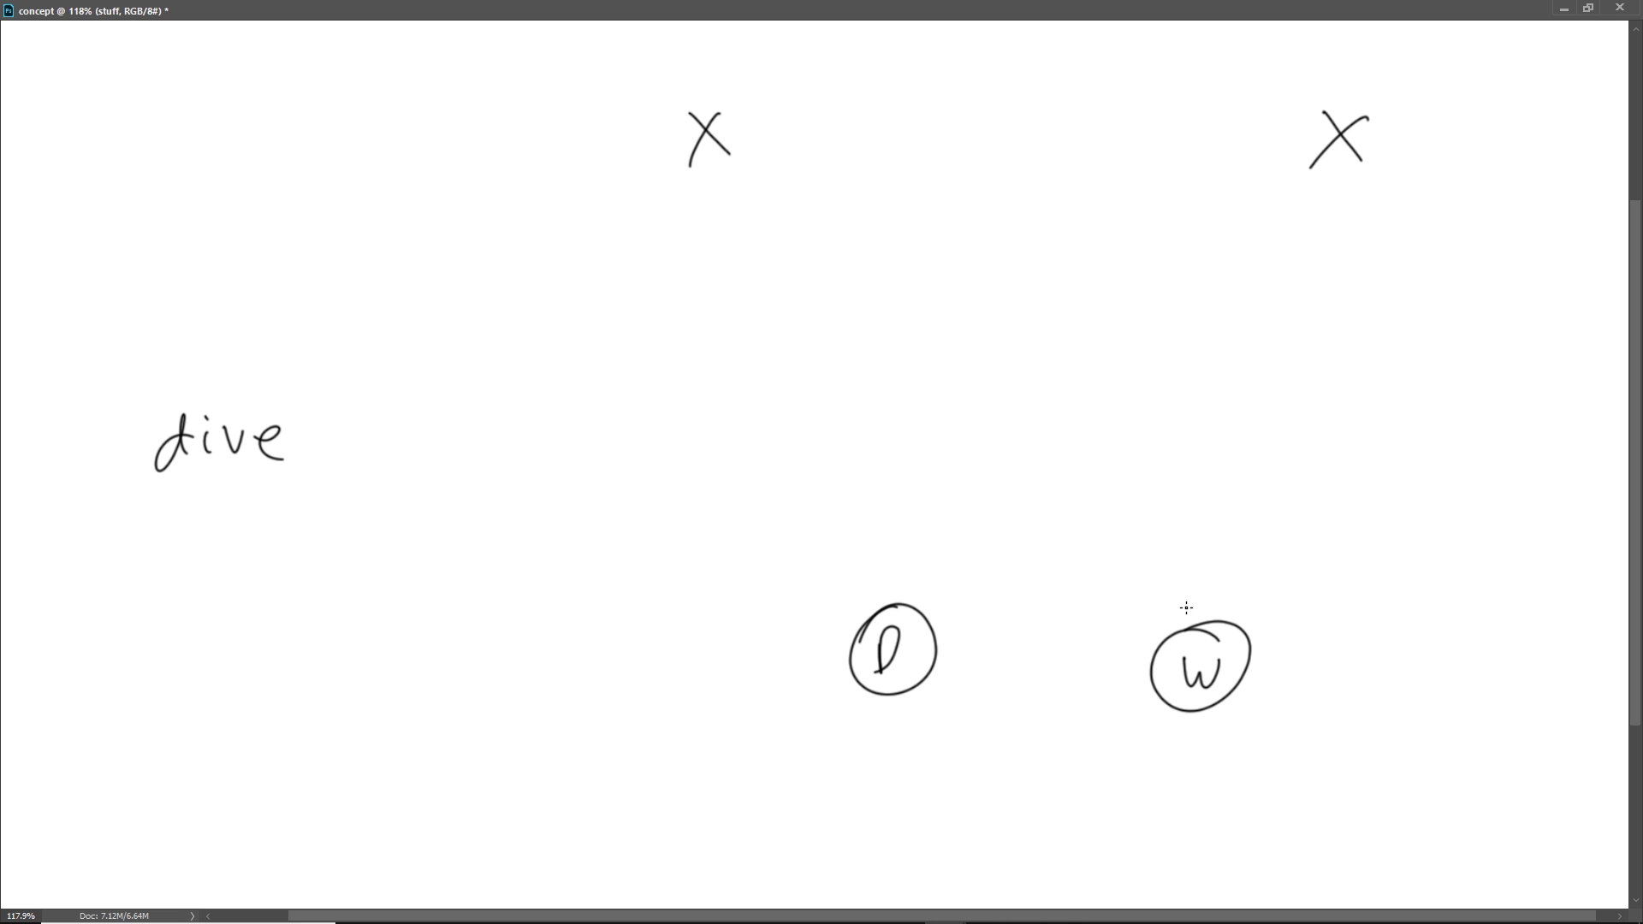
Step: Sketch a circled W group with small circles and two arrows, then erase it
mouse_move(1109, 530)
left_mouse_down()
mouse_move(1075, 557)
mouse_move(1069, 697)
mouse_move(1159, 772)
mouse_move(1302, 763)
mouse_move(1363, 627)
mouse_move(1216, 515)
mouse_move(1076, 538)
left_mouse_up()
left_click_drag(1177, 555, 1187, 566)
mouse_move(1306, 590)
left_mouse_down()
mouse_move(1295, 626)
mouse_move(1313, 599)
left_mouse_up()
left_click_drag(1269, 708, 1270, 712)
mouse_move(1109, 612)
left_mouse_down()
mouse_move(1099, 652)
mouse_move(1128, 623)
left_mouse_up()
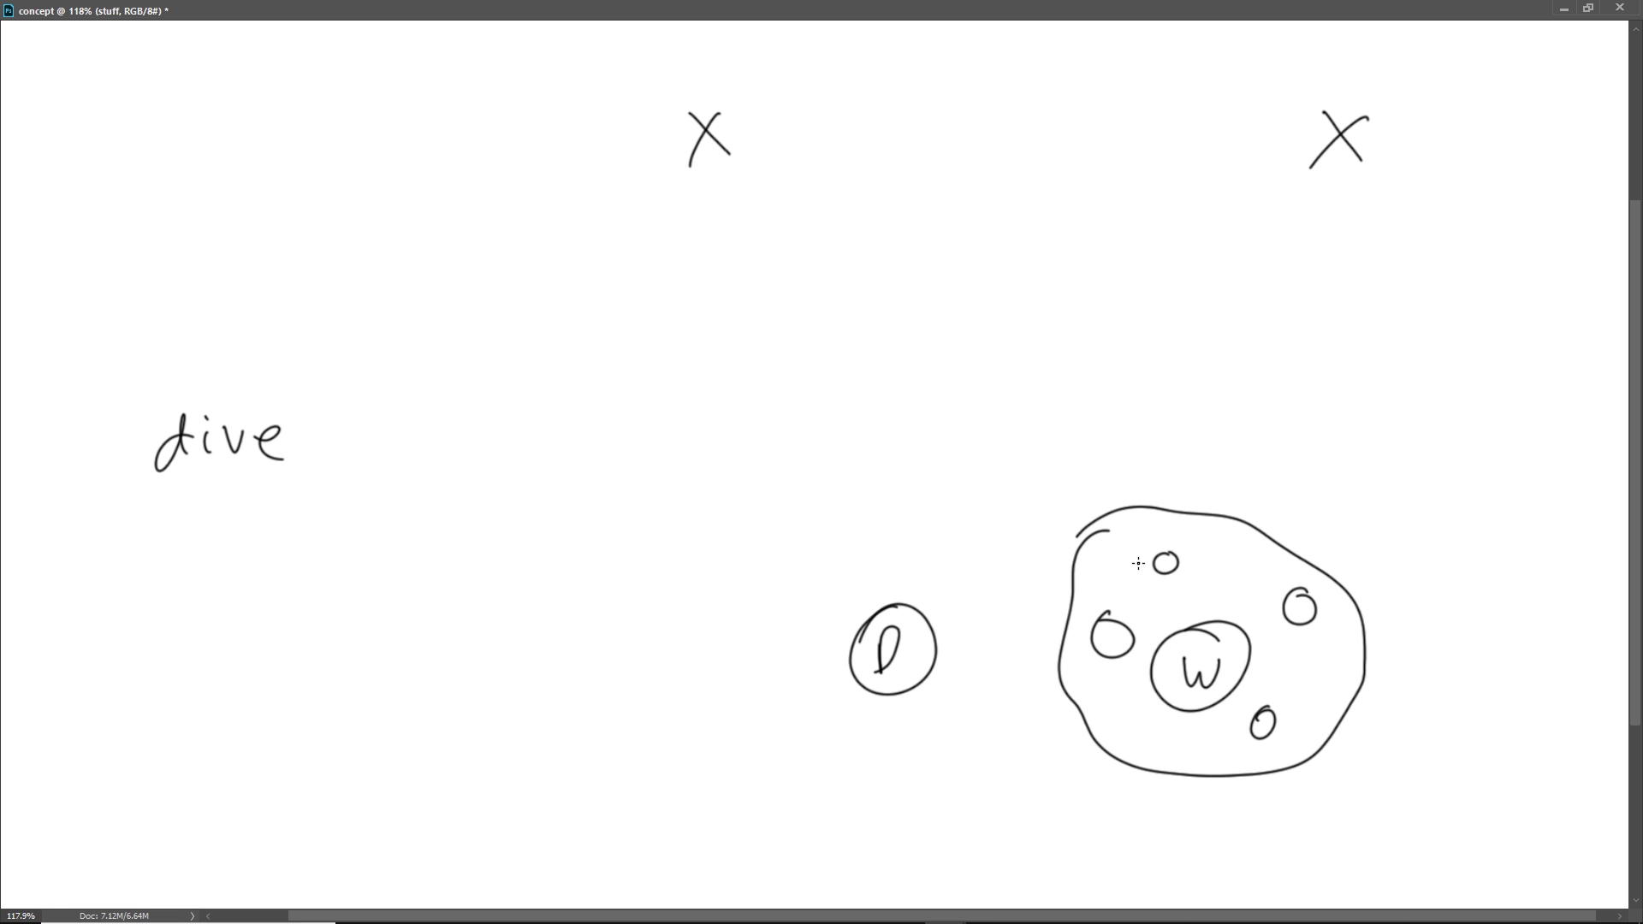
mouse_move(1463, 444)
left_mouse_down()
mouse_move(1396, 485)
mouse_move(1410, 458)
left_mouse_up()
mouse_move(994, 449)
left_mouse_down()
mouse_move(1006, 520)
mouse_move(1045, 472)
left_mouse_up()
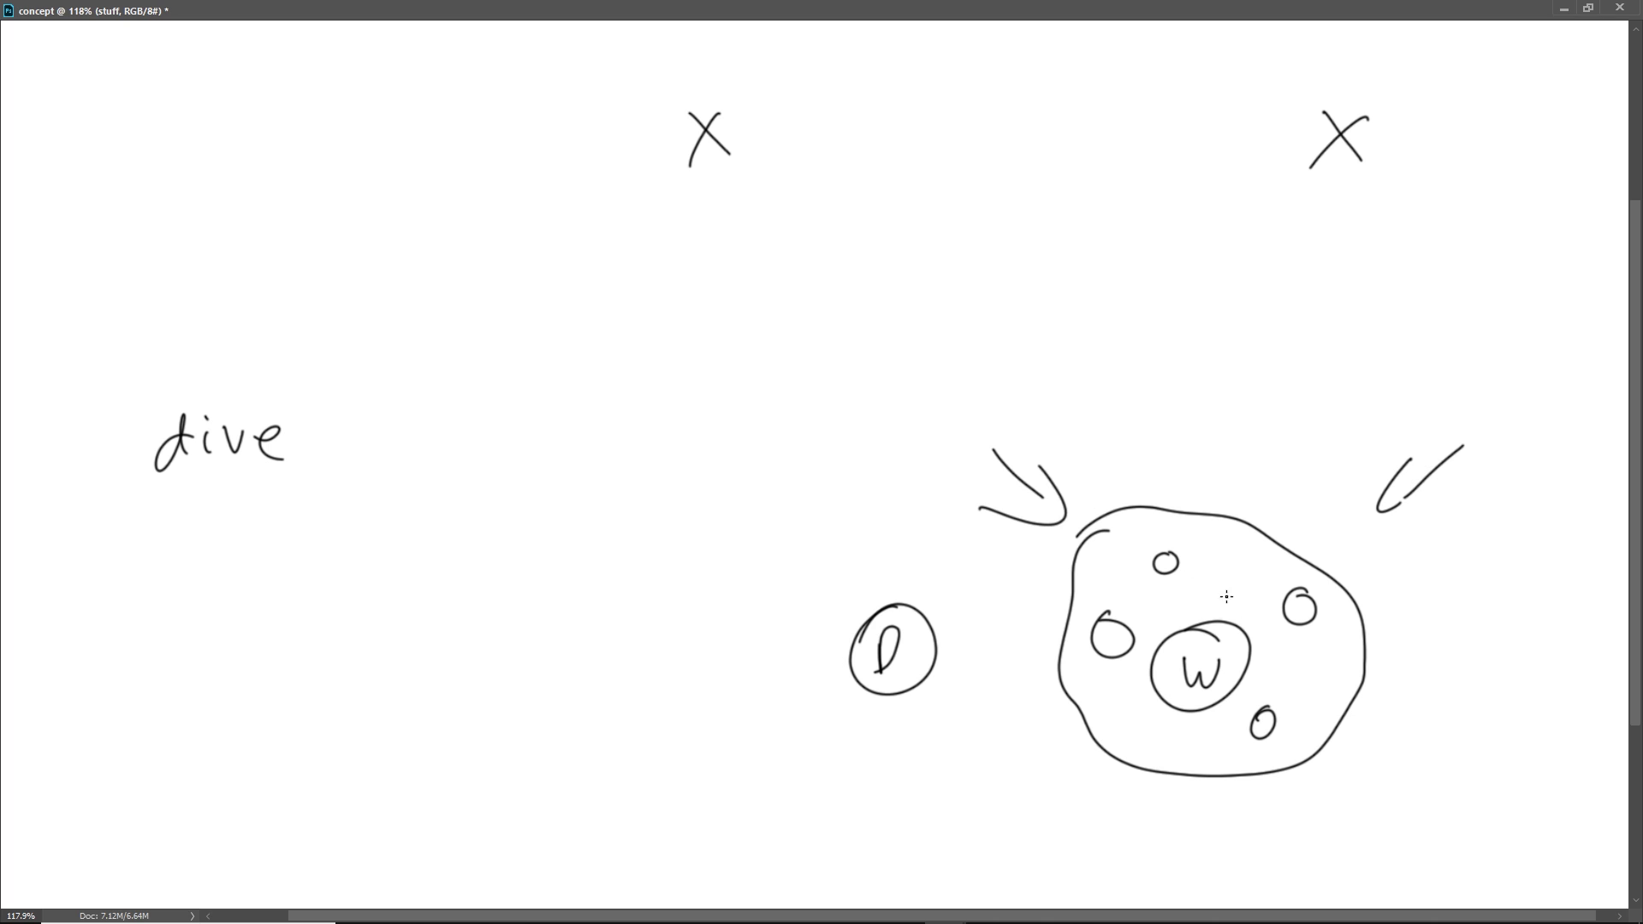
key("e")
mouse_move(998, 403)
left_mouse_down()
mouse_move(1025, 443)
mouse_move(1122, 413)
mouse_move(1284, 419)
mouse_move(1407, 485)
mouse_move(1434, 605)
mouse_move(1325, 726)
mouse_move(1138, 540)
mouse_move(1302, 667)
left_mouse_up()
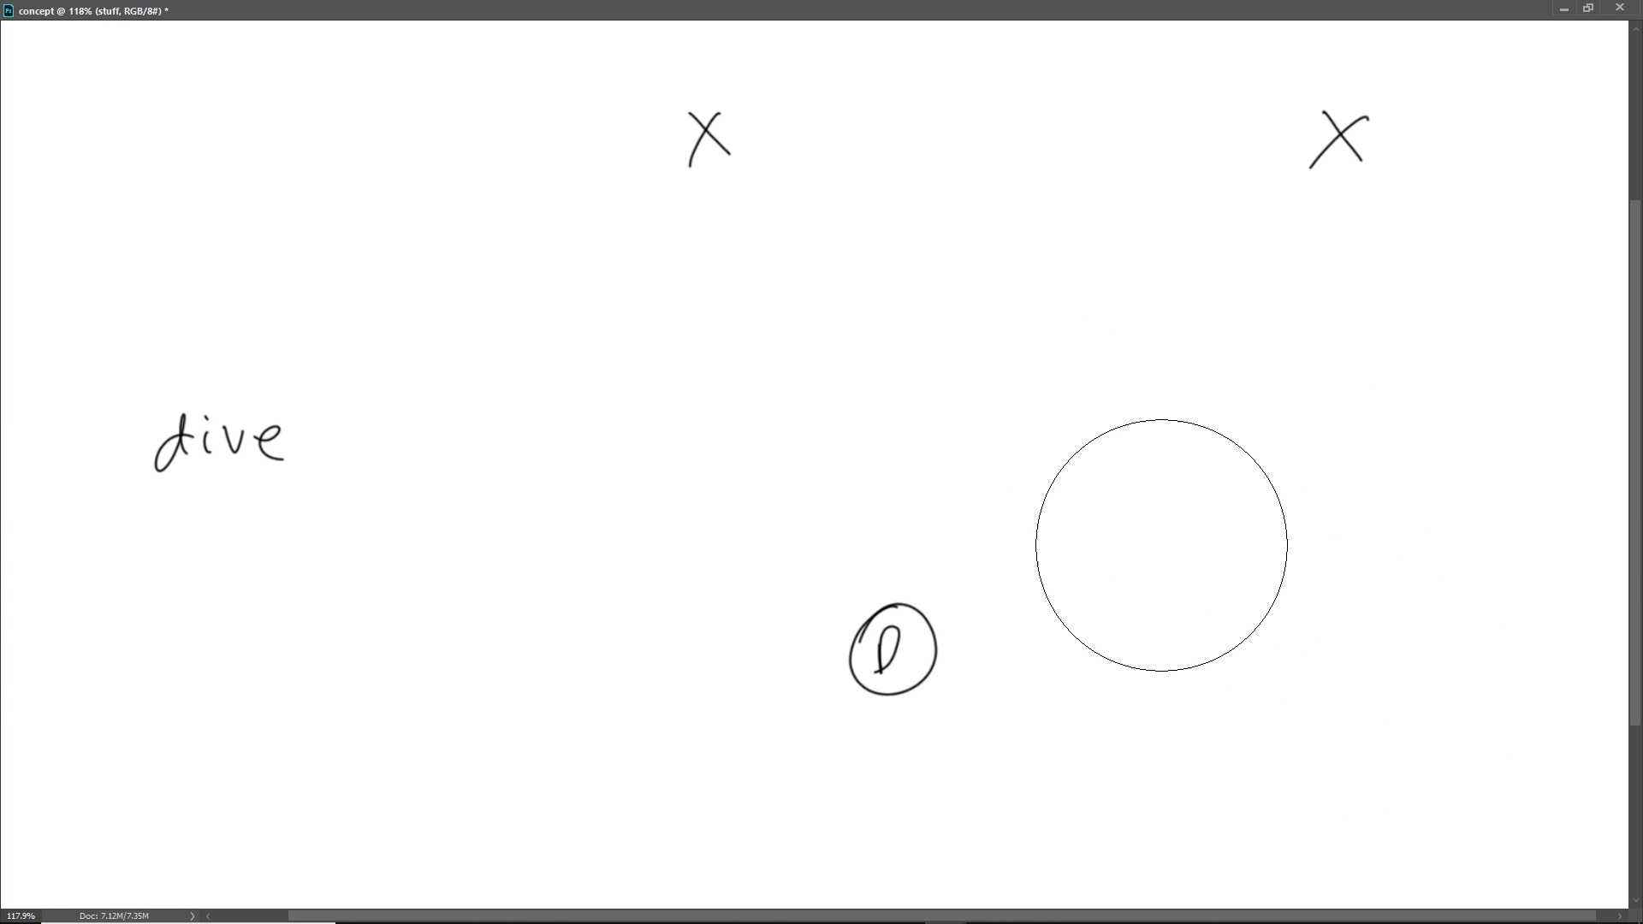
Step: Brush a circled W and a circled question mark beside the X, with surrounding lines
key("b")
left_click_drag(1272, 120, 1300, 133)
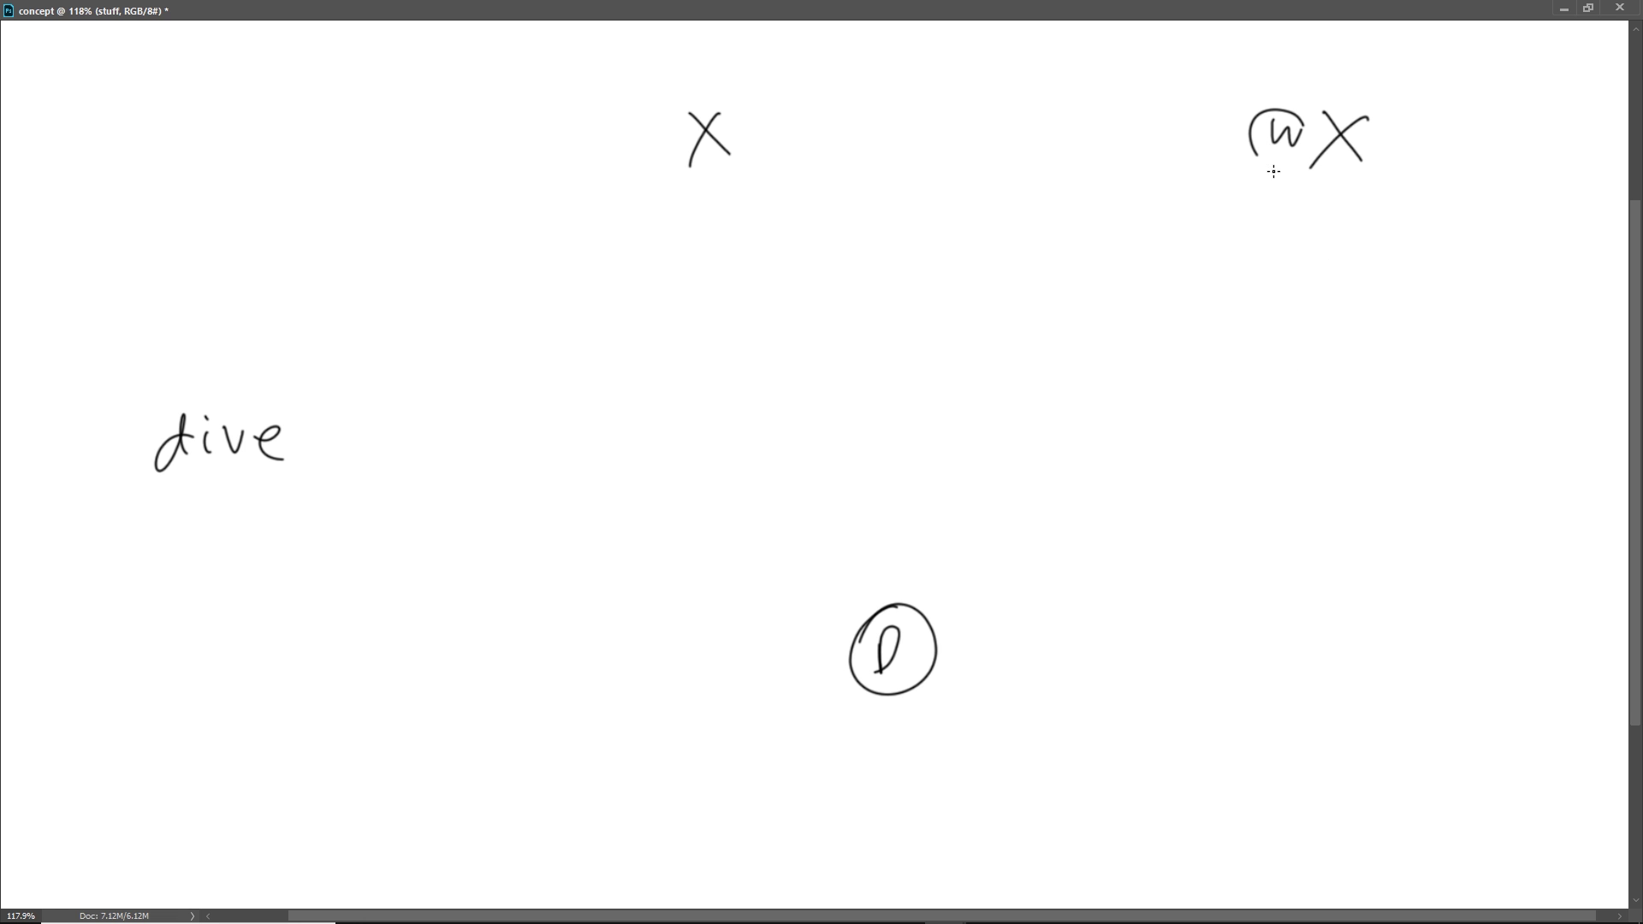
left_click_drag(1273, 171, 1264, 118)
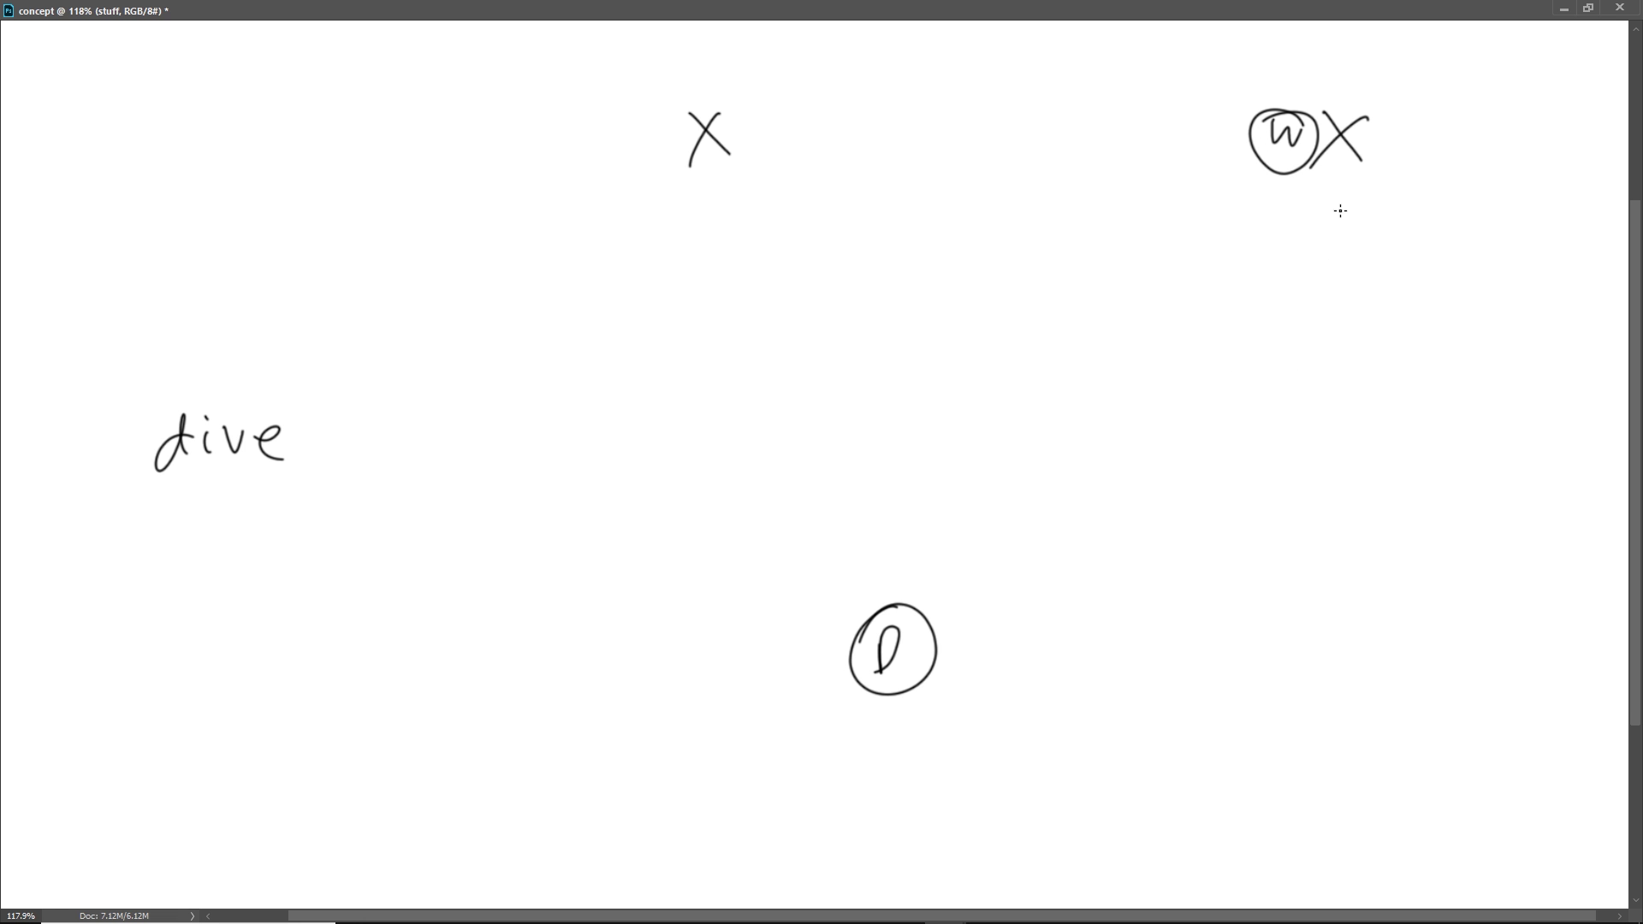
mouse_move(1388, 75)
left_mouse_down()
mouse_move(1397, 95)
mouse_move(1420, 76)
mouse_move(1367, 86)
left_mouse_up()
left_click(1396, 108)
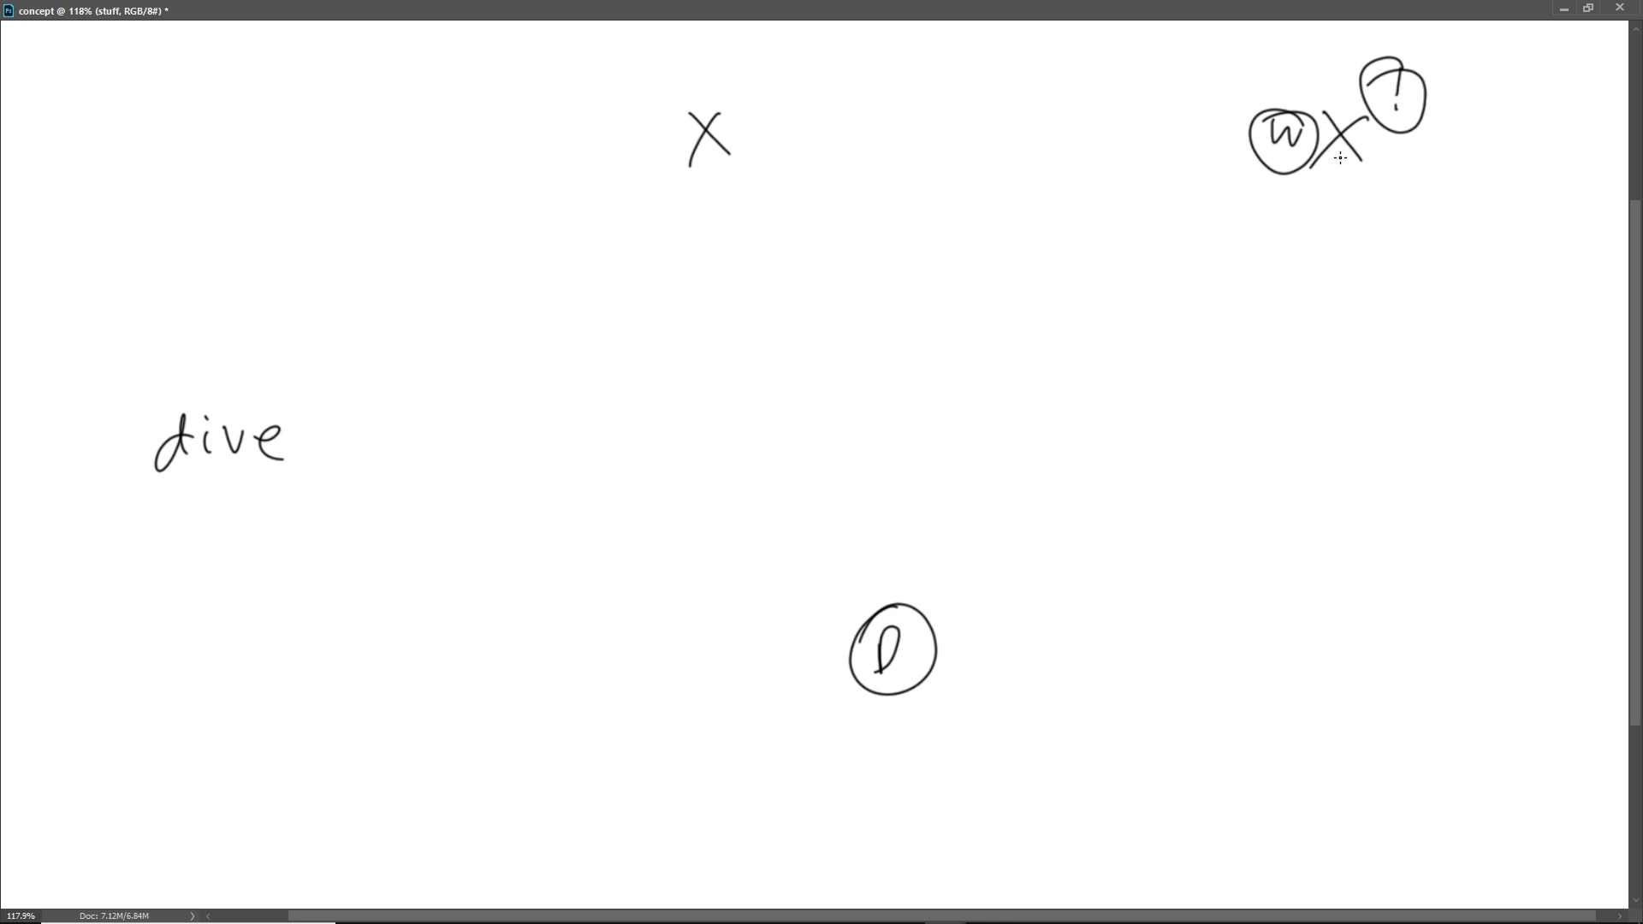
mouse_move(1332, 143)
left_mouse_down()
mouse_move(1281, 160)
mouse_move(1290, 243)
left_mouse_up()
left_click_drag(1399, 176, 1422, 241)
left_click_drag(1352, 106, 1263, 75)
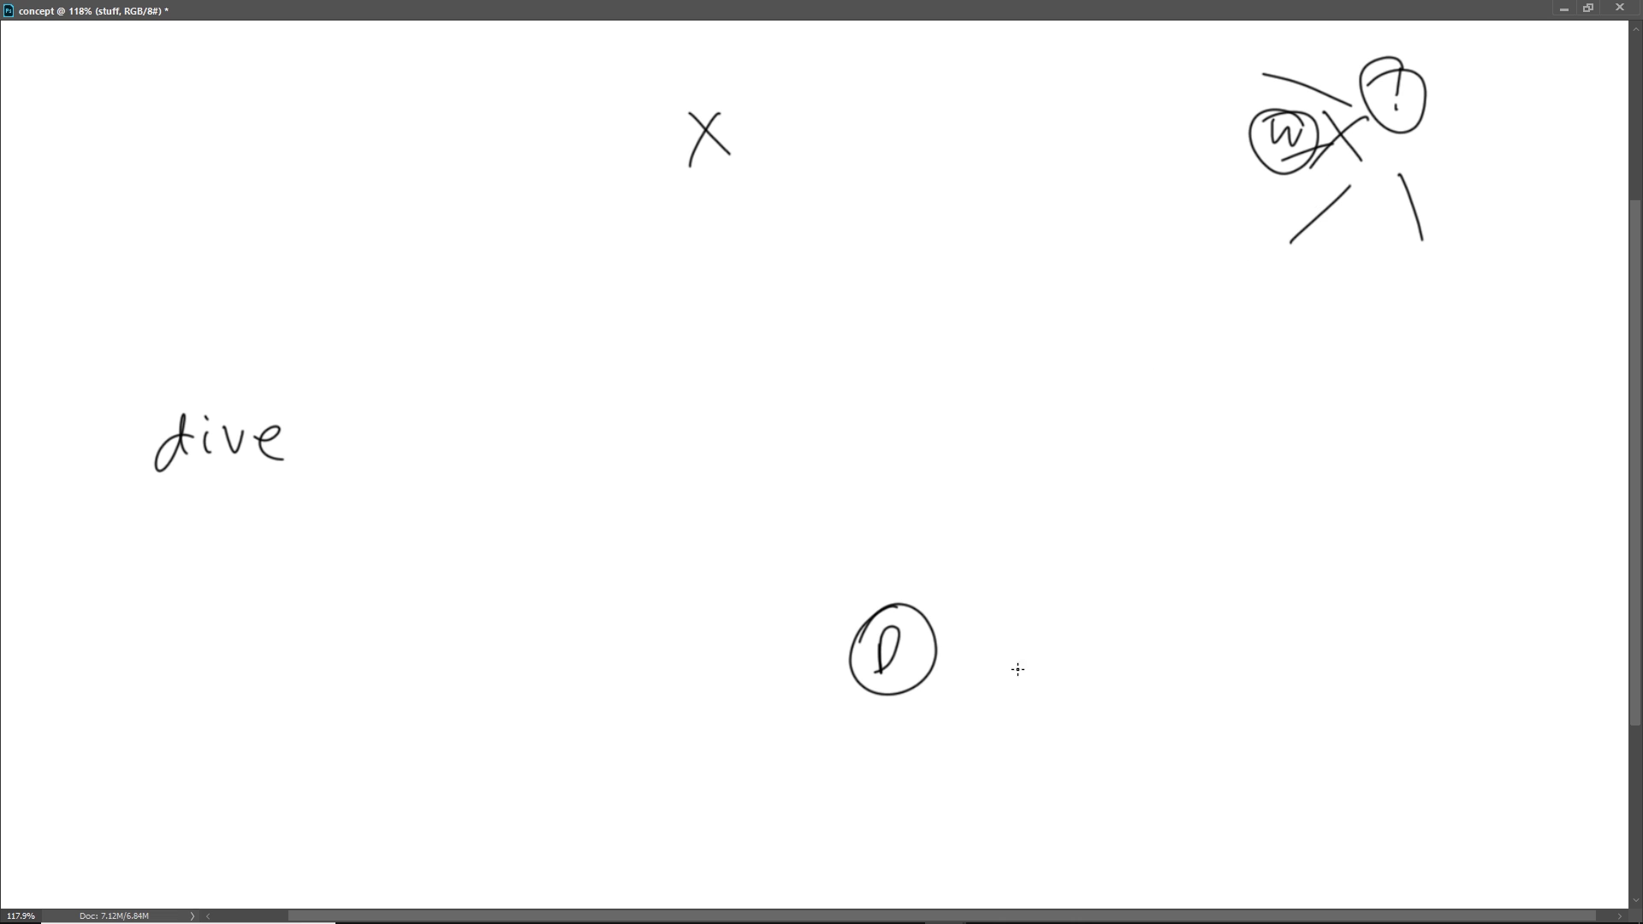
Step: Draw a group of four small circles right of the D
left_click_drag(1126, 580, 1112, 575)
mouse_move(1117, 675)
left_mouse_down()
mouse_move(1105, 698)
mouse_move(1113, 675)
left_mouse_up()
mouse_move(1263, 676)
left_mouse_down()
mouse_move(1242, 694)
mouse_move(1265, 678)
left_mouse_up()
left_click_drag(1302, 578, 1291, 575)
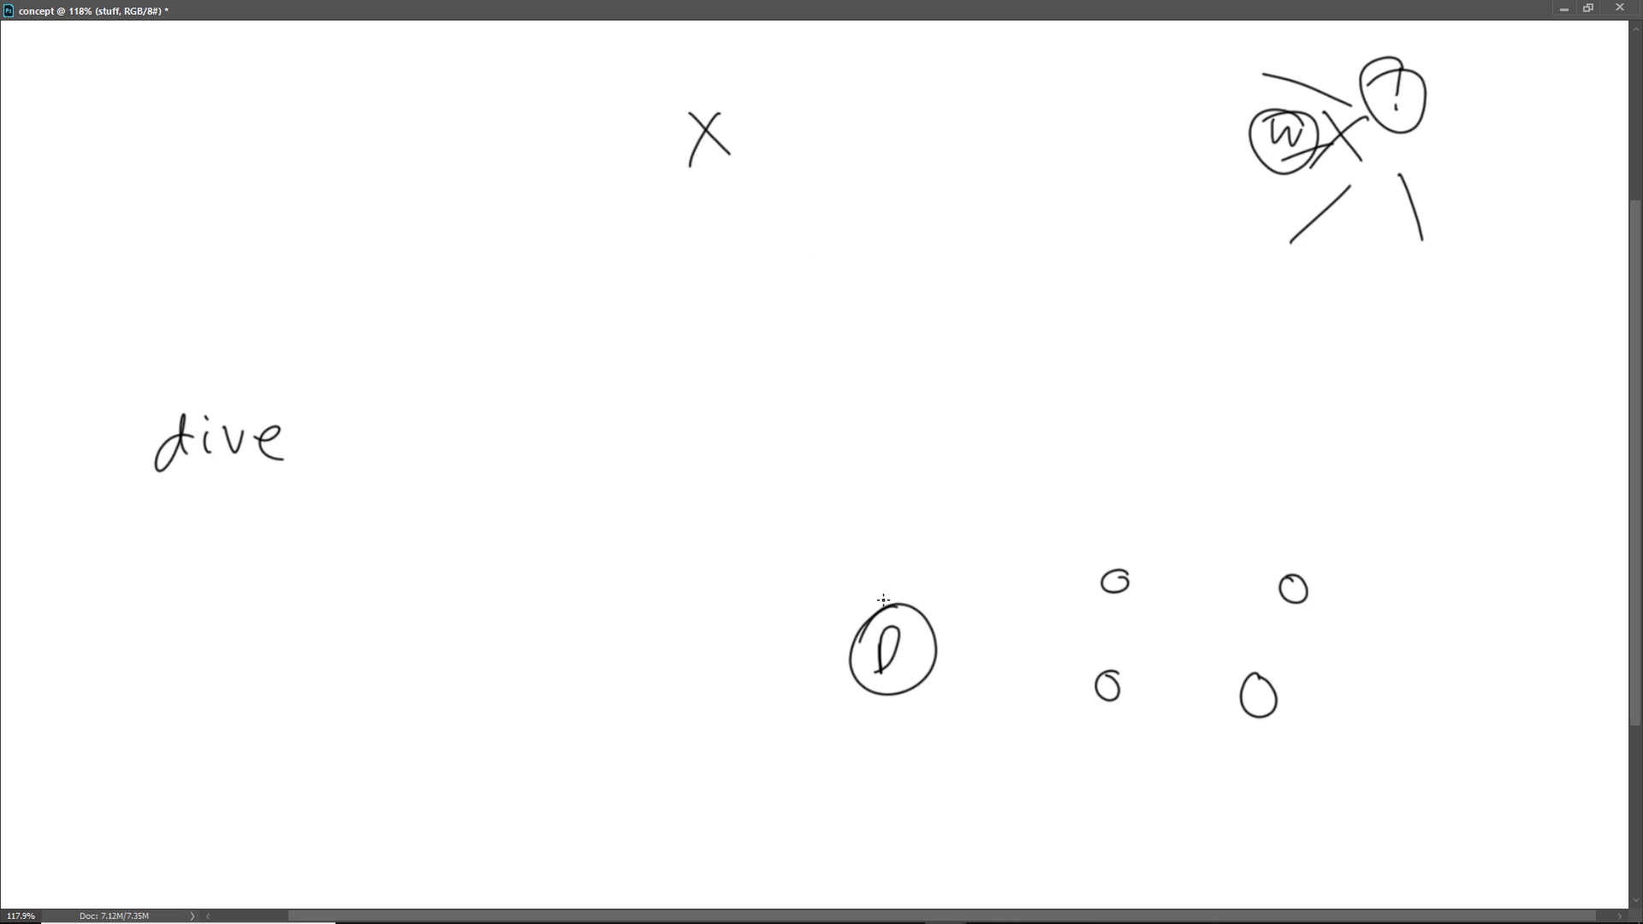
Step: Draw arrows from D to the left X and W, an arc arrow, and label it 'move'
mouse_move(883, 599)
left_mouse_down()
mouse_move(730, 410)
mouse_move(710, 263)
mouse_move(731, 269)
left_mouse_up()
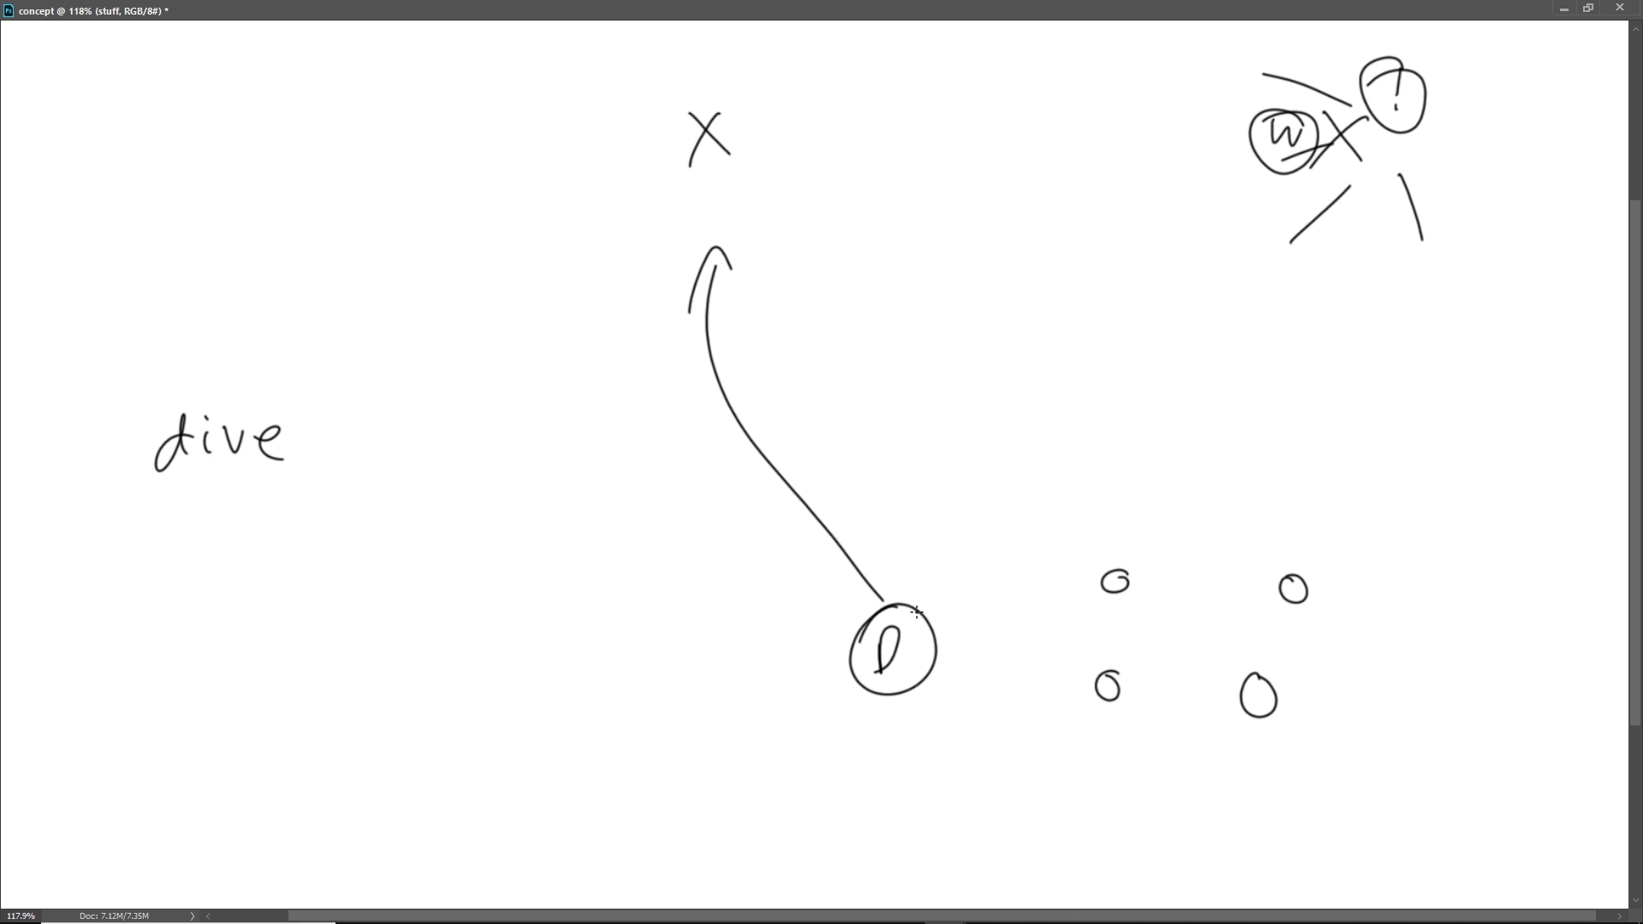
mouse_move(899, 597)
left_mouse_down()
mouse_move(1142, 219)
mouse_move(1192, 206)
mouse_move(1172, 198)
mouse_move(1191, 246)
left_mouse_up()
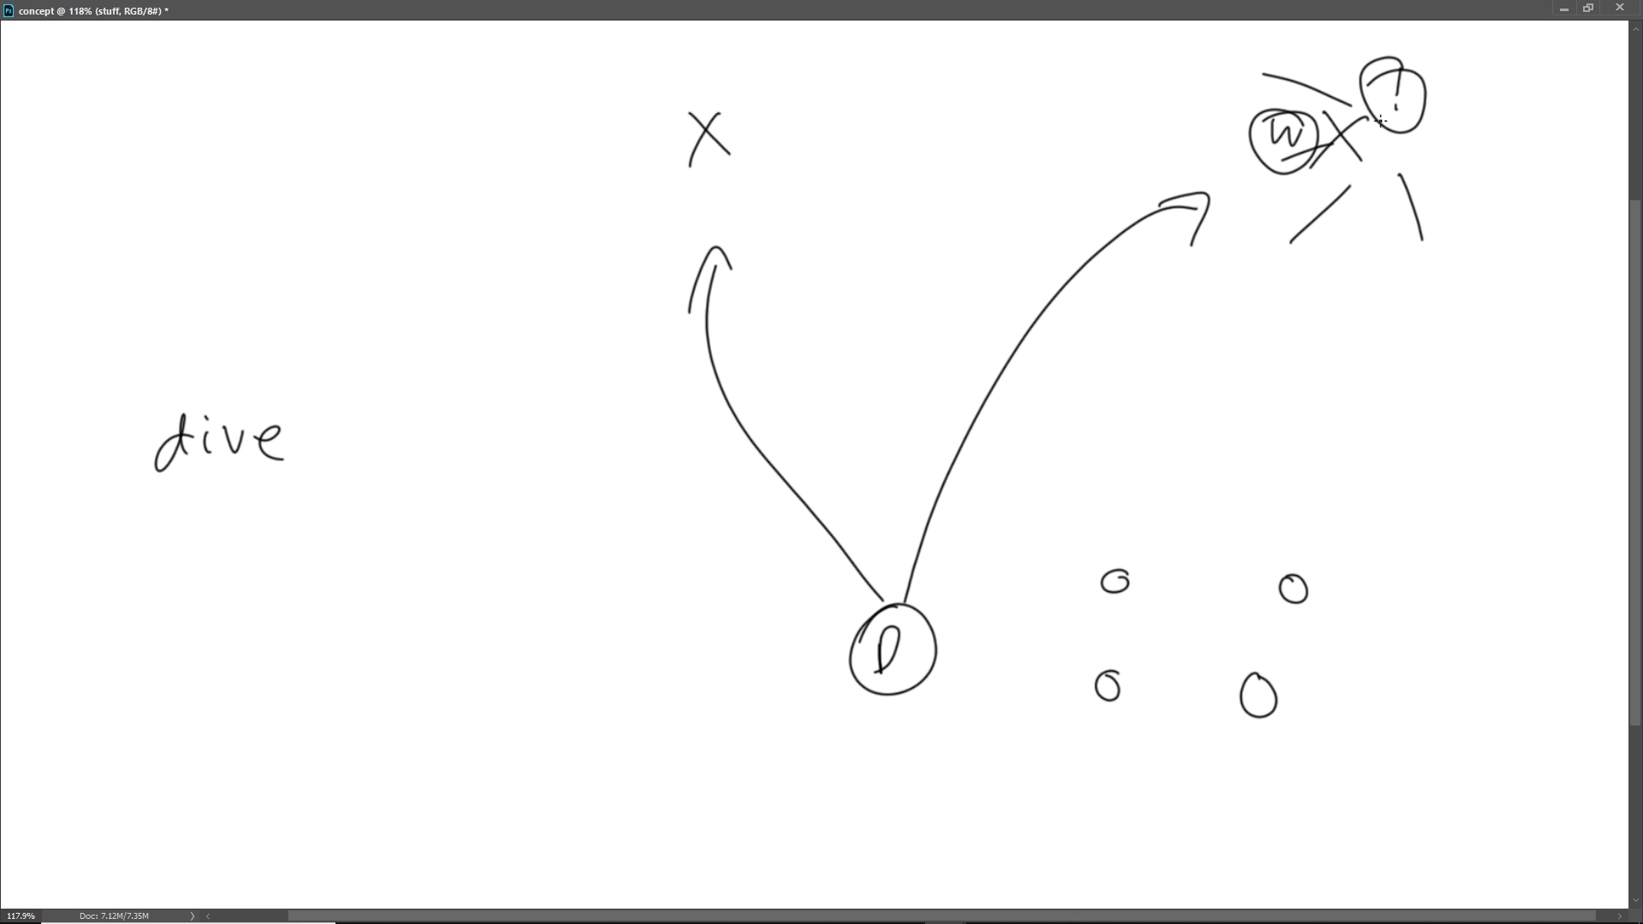
mouse_move(1253, 117)
left_mouse_down()
mouse_move(1189, 68)
mouse_move(850, 97)
mouse_move(867, 116)
mouse_move(856, 87)
mouse_move(827, 127)
mouse_move(864, 121)
left_mouse_up()
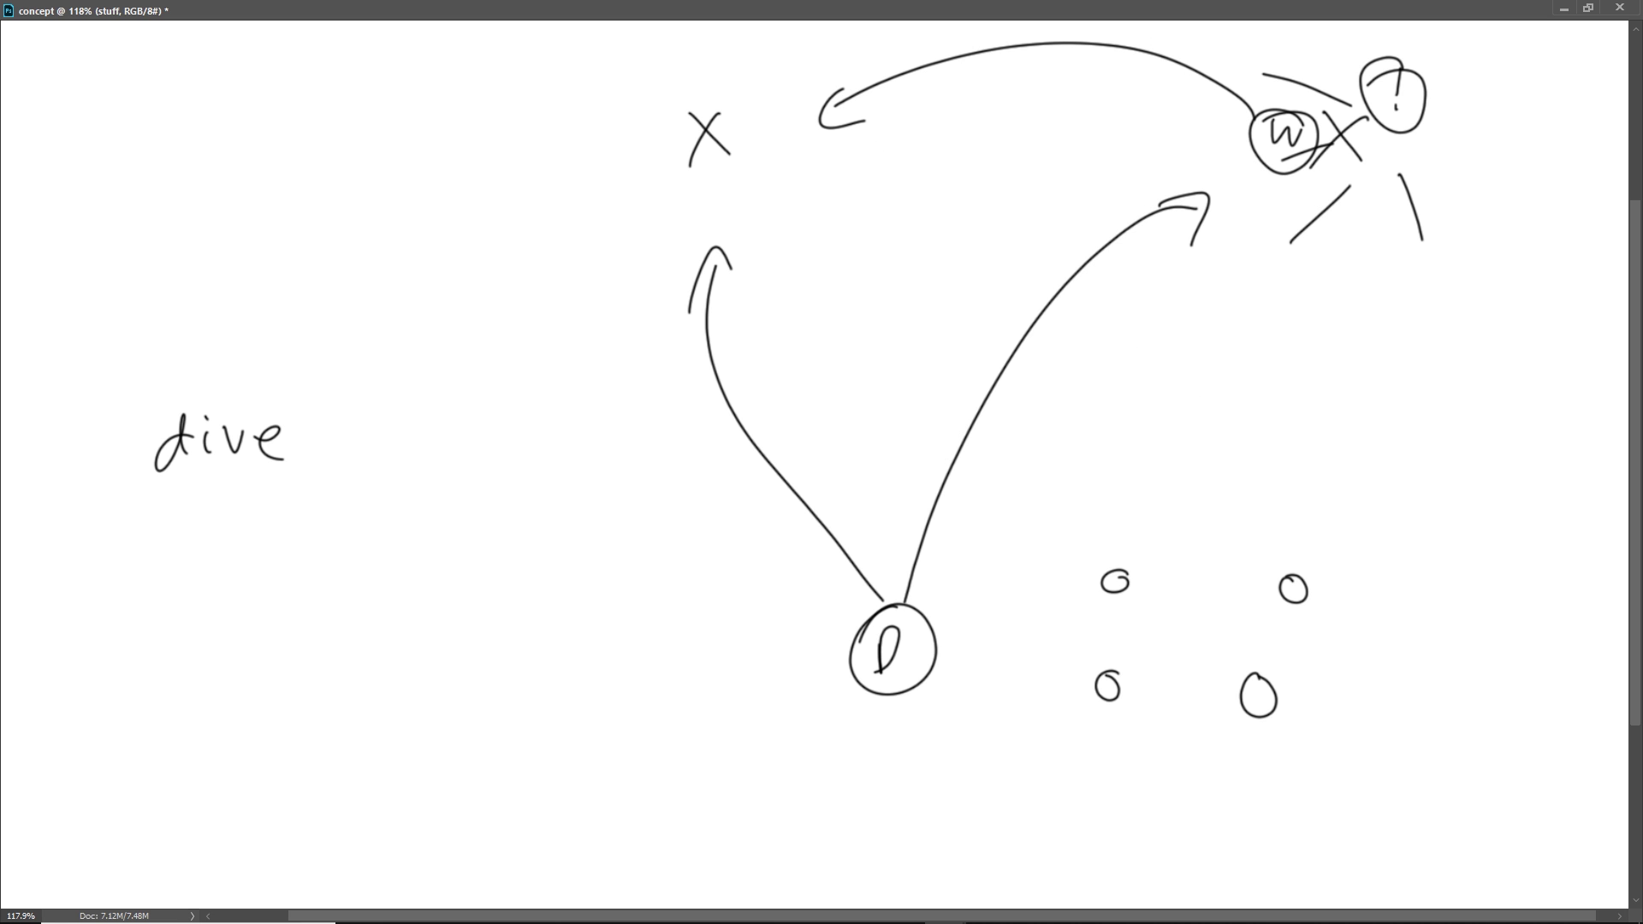
left_click_drag(1041, 69, 1101, 57)
left_click_drag(1115, 57, 1127, 56)
left_click_drag(1119, 67, 1135, 72)
Step: Add paths toward the Xs, then wipe the dive play sketch with a large eraser
mouse_move(1141, 592)
left_mouse_down()
mouse_move(1123, 546)
mouse_move(777, 312)
mouse_move(727, 224)
mouse_move(1180, 367)
mouse_move(1334, 225)
left_mouse_up()
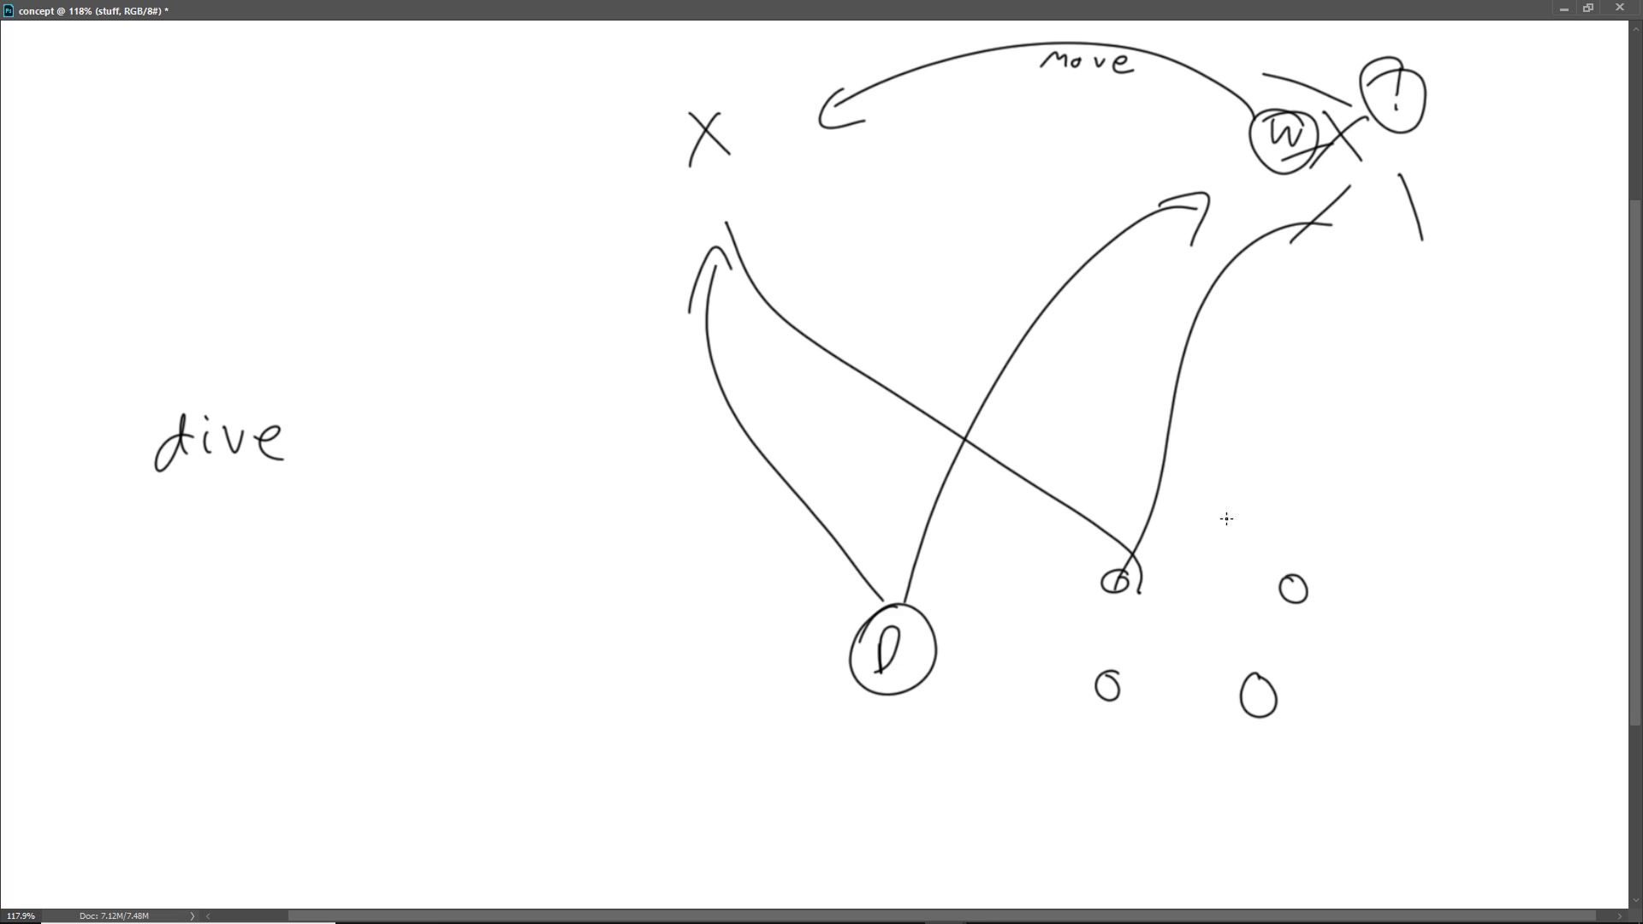
key("bracketright")
key("bracketright")
key("bracketright")
key("bracketright")
key("bracketright")
key("bracketright")
mouse_move(1058, 373)
left_mouse_down()
mouse_move(697, 235)
mouse_move(681, 445)
mouse_move(861, 558)
mouse_move(1104, 295)
mouse_move(1207, 504)
mouse_move(1220, 720)
mouse_move(1258, 533)
mouse_move(1127, 86)
mouse_move(994, 157)
left_mouse_up()
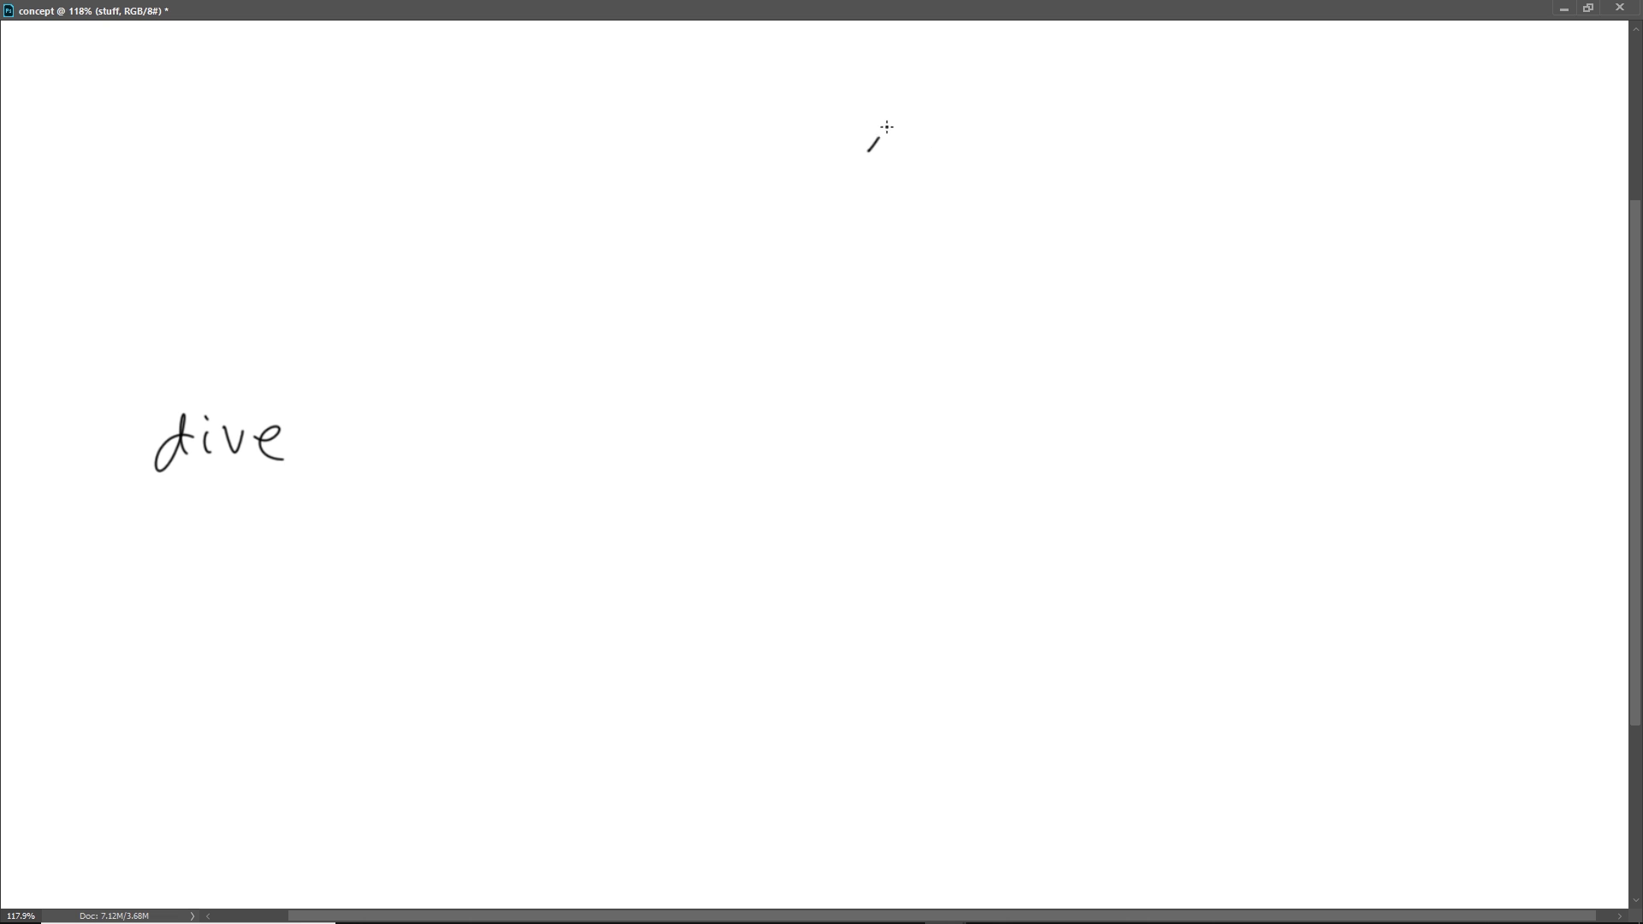
Step: Handwrite 'move' at the top and 'protect' beneath it
mouse_move(887, 126)
left_mouse_down()
mouse_move(914, 152)
mouse_move(974, 120)
mouse_move(1004, 150)
left_mouse_up()
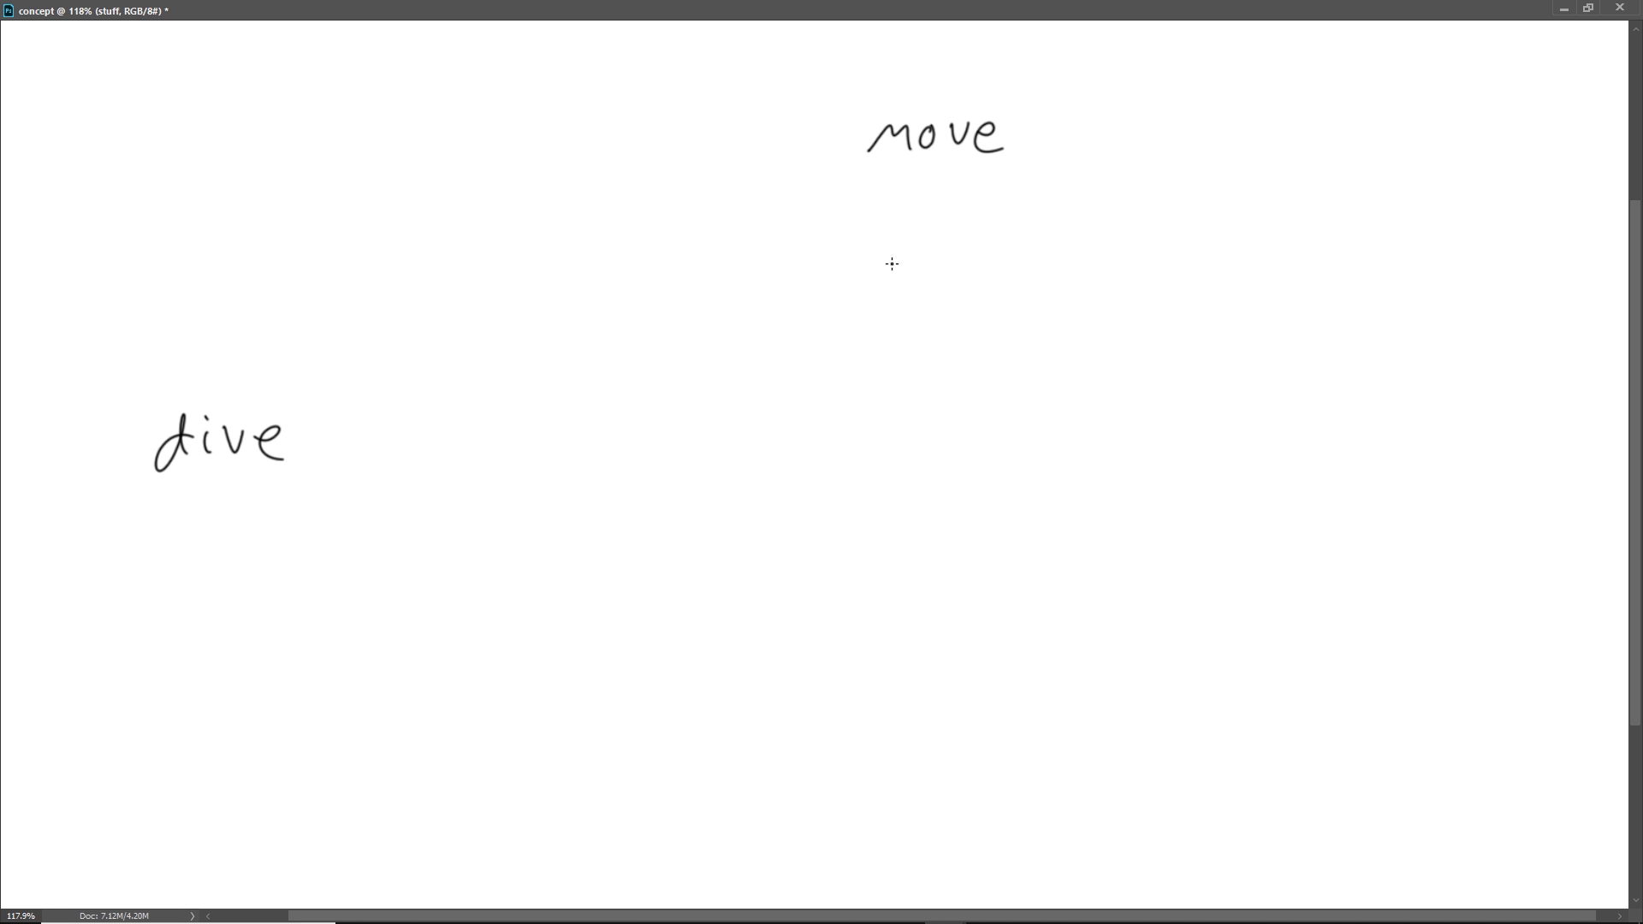
mouse_move(859, 269)
left_mouse_down()
mouse_move(854, 295)
mouse_move(890, 267)
left_mouse_up()
mouse_move(909, 267)
left_mouse_down()
mouse_move(924, 289)
mouse_move(940, 265)
left_mouse_up()
left_click_drag(946, 267, 956, 284)
mouse_move(977, 270)
left_mouse_down()
mouse_move(995, 291)
mouse_move(1010, 269)
left_mouse_up()
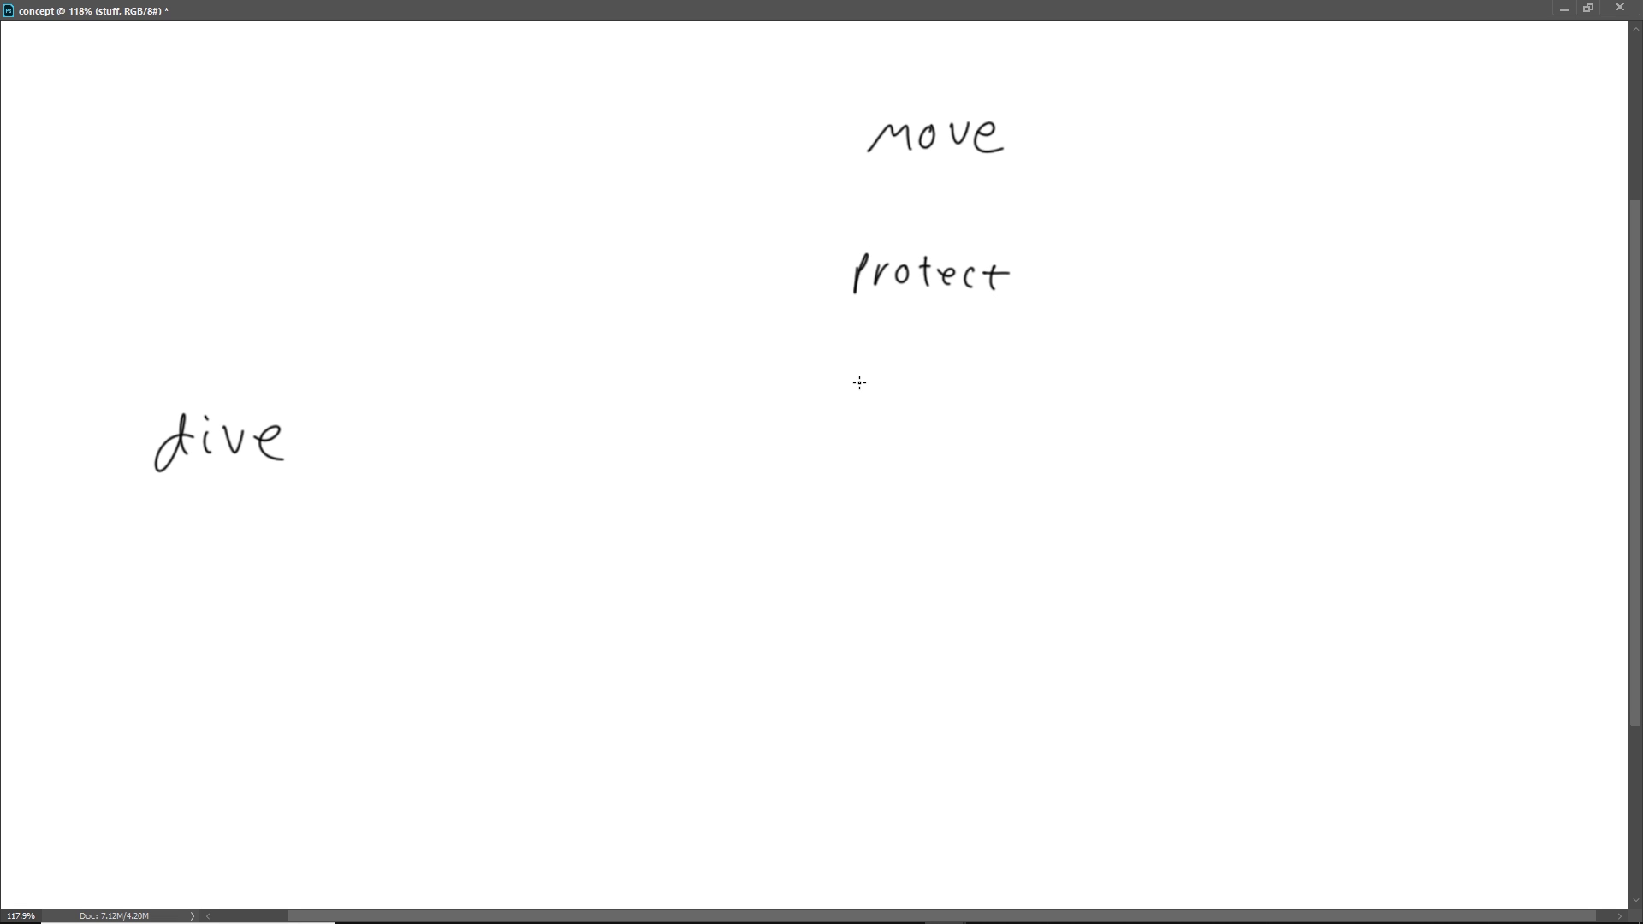
Step: Write 'ourselves' below protect
left_click_drag(859, 397, 860, 418)
left_click_drag(878, 396, 905, 418)
left_click_drag(908, 419, 924, 401)
left_click_drag(941, 394, 934, 420)
left_click_drag(948, 412, 972, 419)
left_click_drag(982, 392, 984, 421)
left_click_drag(992, 402, 1037, 432)
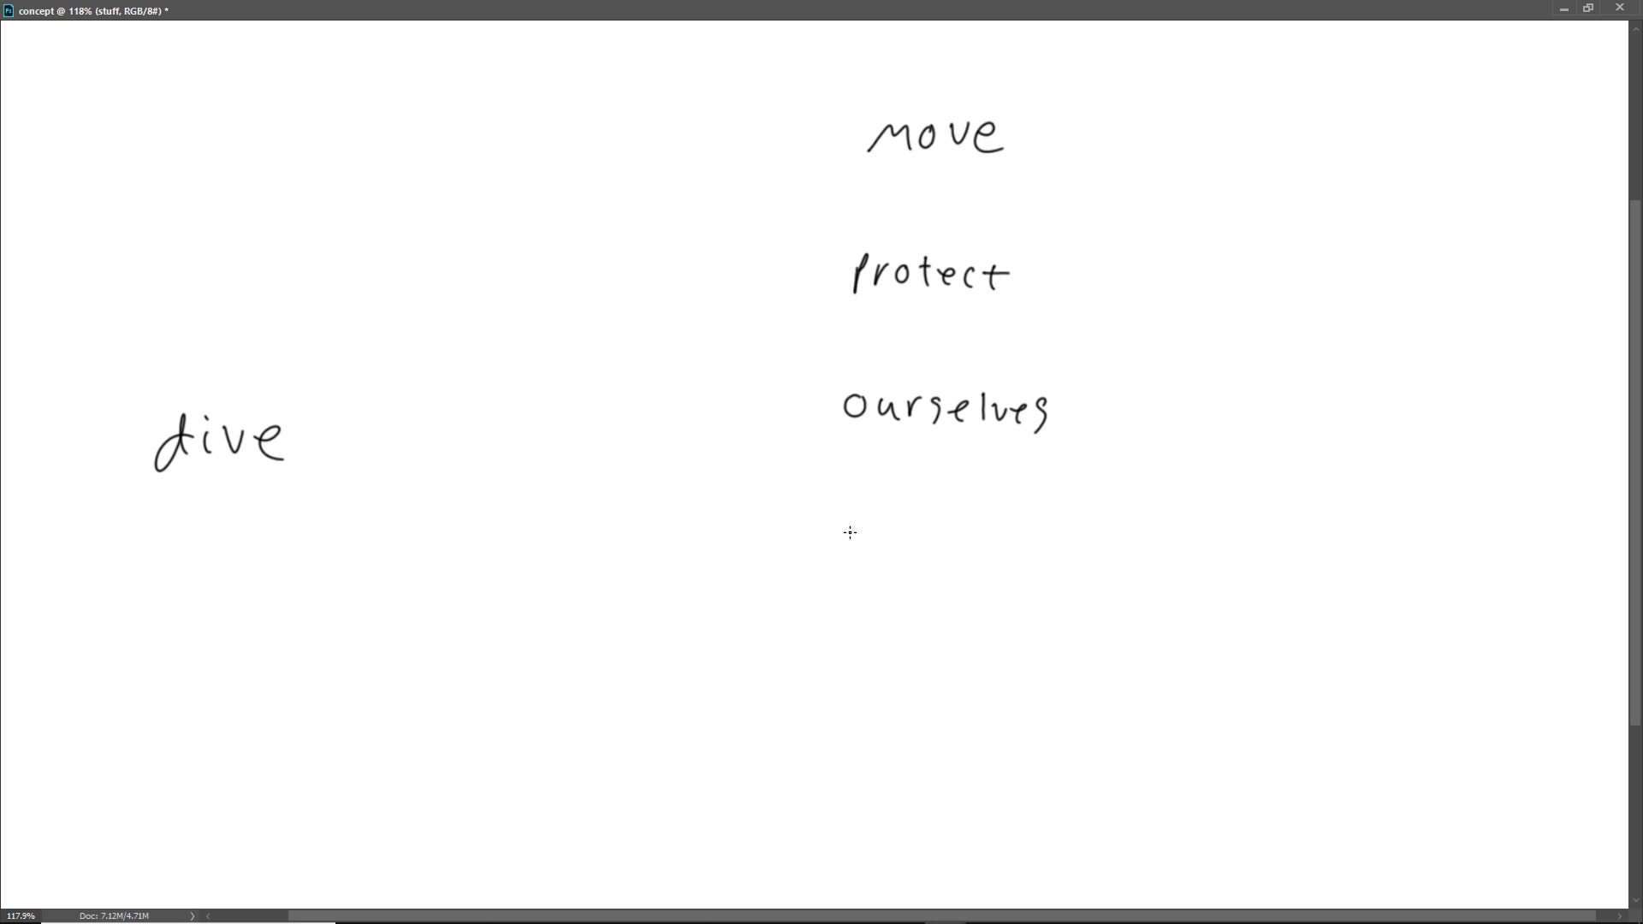
Step: Write 'Low damage' below ourselves
mouse_move(847, 529)
left_mouse_down()
mouse_move(873, 561)
mouse_move(922, 537)
mouse_move(997, 561)
left_mouse_up()
left_click_drag(1024, 545, 1026, 563)
left_click_drag(1036, 556, 1082, 562)
left_click_drag(1096, 549, 1100, 563)
left_click_drag(1110, 539, 1106, 571)
mouse_move(1114, 560)
left_mouse_down()
mouse_move(1127, 547)
mouse_move(1135, 571)
left_mouse_up()
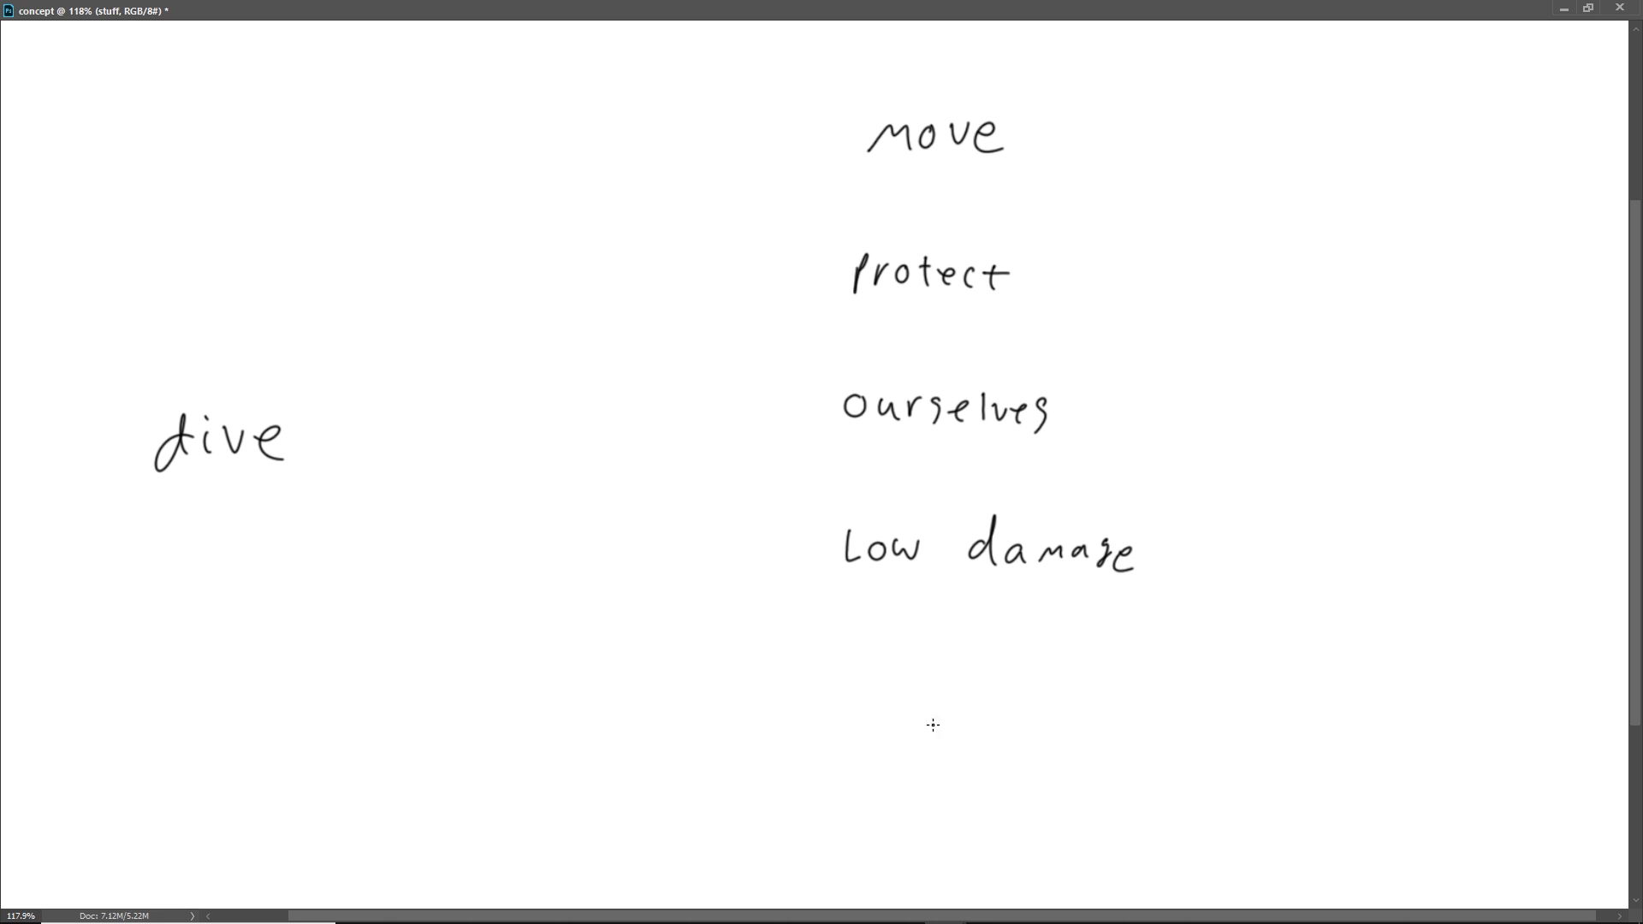
Step: Write 'tacticle (CC)' at the bottom and undo a stray c stroke
mouse_move(840, 683)
left_mouse_down()
mouse_move(933, 698)
mouse_move(937, 678)
mouse_move(977, 700)
mouse_move(1074, 684)
mouse_move(1077, 697)
mouse_move(1024, 724)
left_mouse_up()
left_click_drag(1100, 653, 1132, 727)
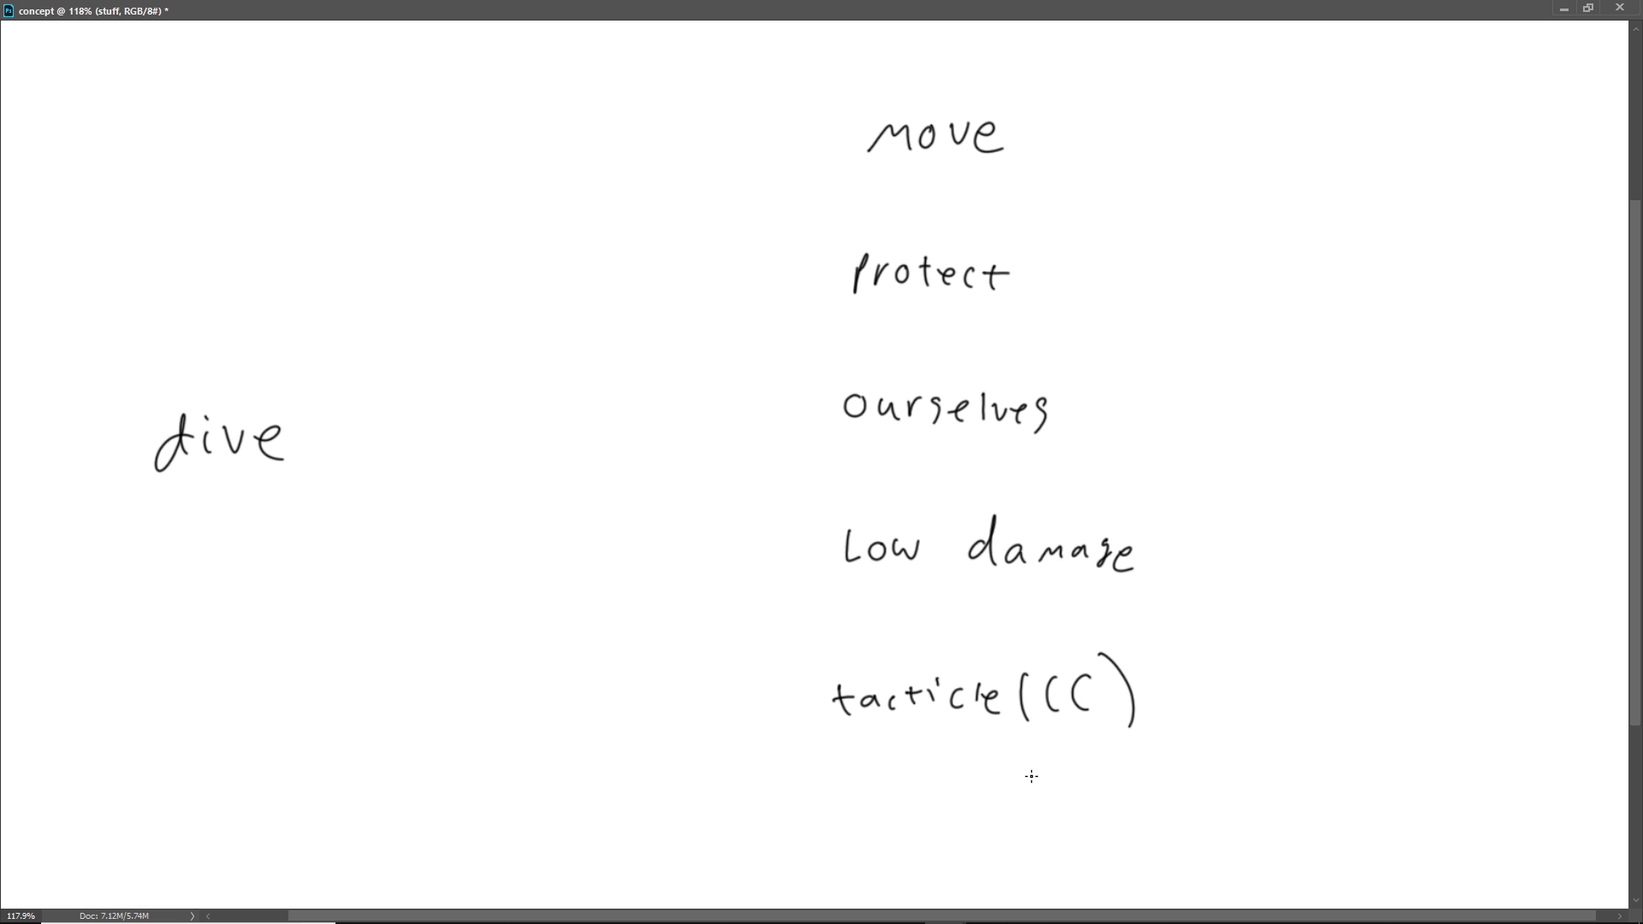
mouse_move(931, 689)
left_mouse_down()
mouse_move(933, 715)
mouse_move(895, 720)
left_mouse_up()
left_click(935, 681)
key("ctrl+z")
Step: Draw a hooked arrow under move and write 'Fast' in front of it
left_click_drag(897, 166, 921, 198)
mouse_move(772, 120)
left_mouse_down()
mouse_move(769, 154)
mouse_move(786, 119)
left_mouse_up()
left_click_drag(771, 137, 829, 148)
left_click_drag(845, 129, 842, 148)
left_click_drag(837, 134, 823, 137)
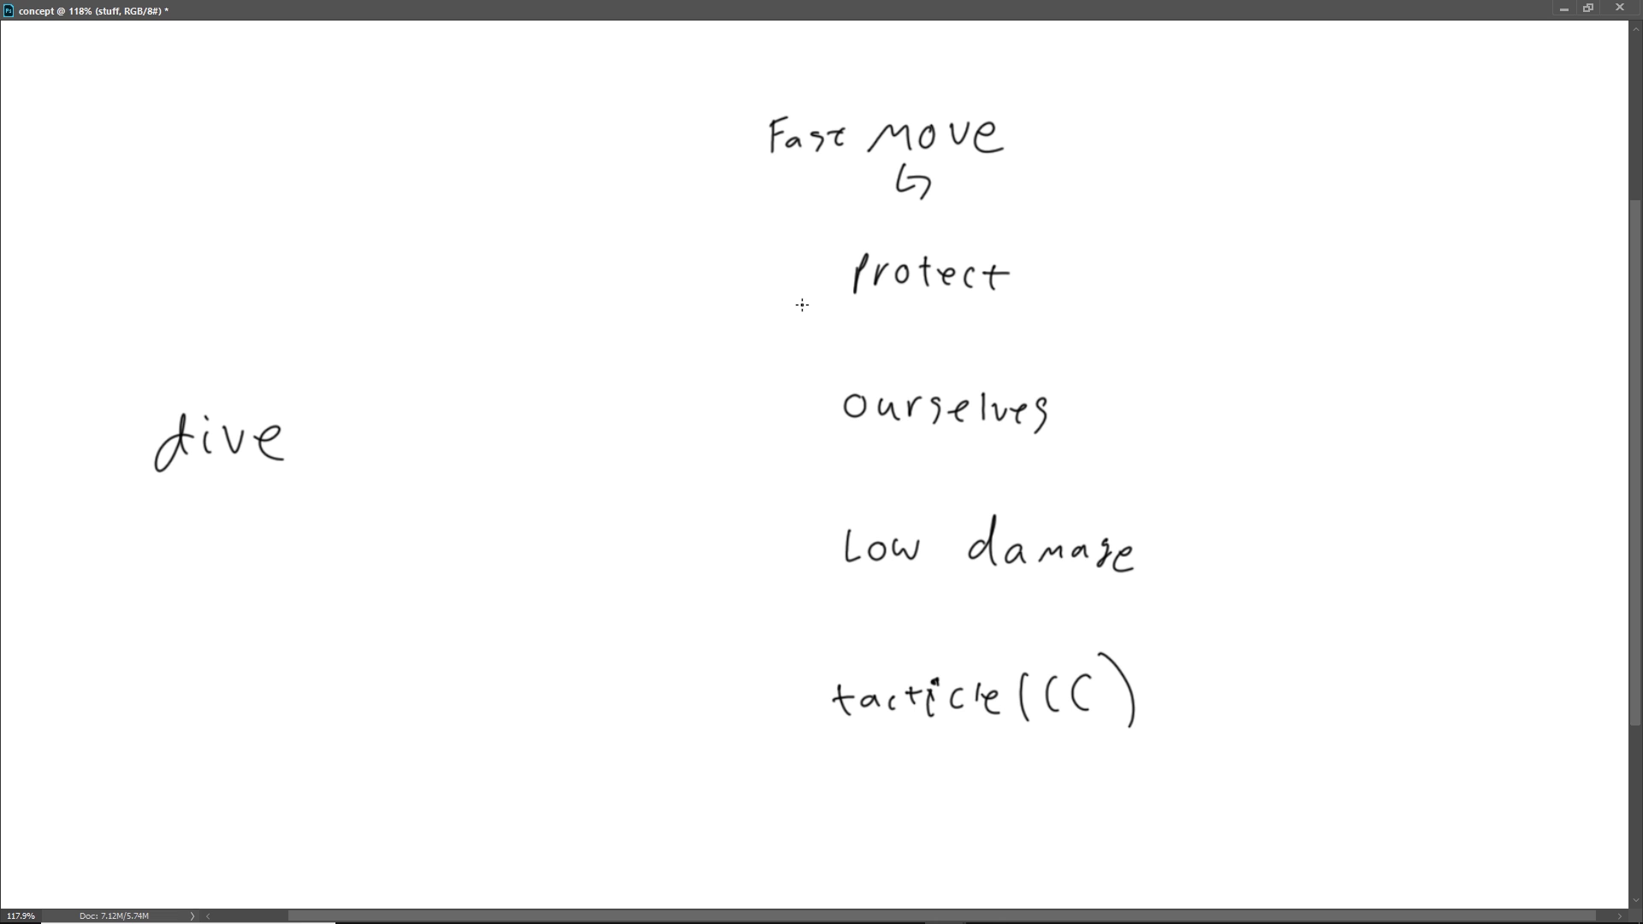
Step: Write a Hammond note right of protect with an arrow linking it to ourselves
mouse_move(835, 402)
left_mouse_down()
mouse_move(828, 277)
mouse_move(843, 267)
mouse_move(845, 398)
left_mouse_up()
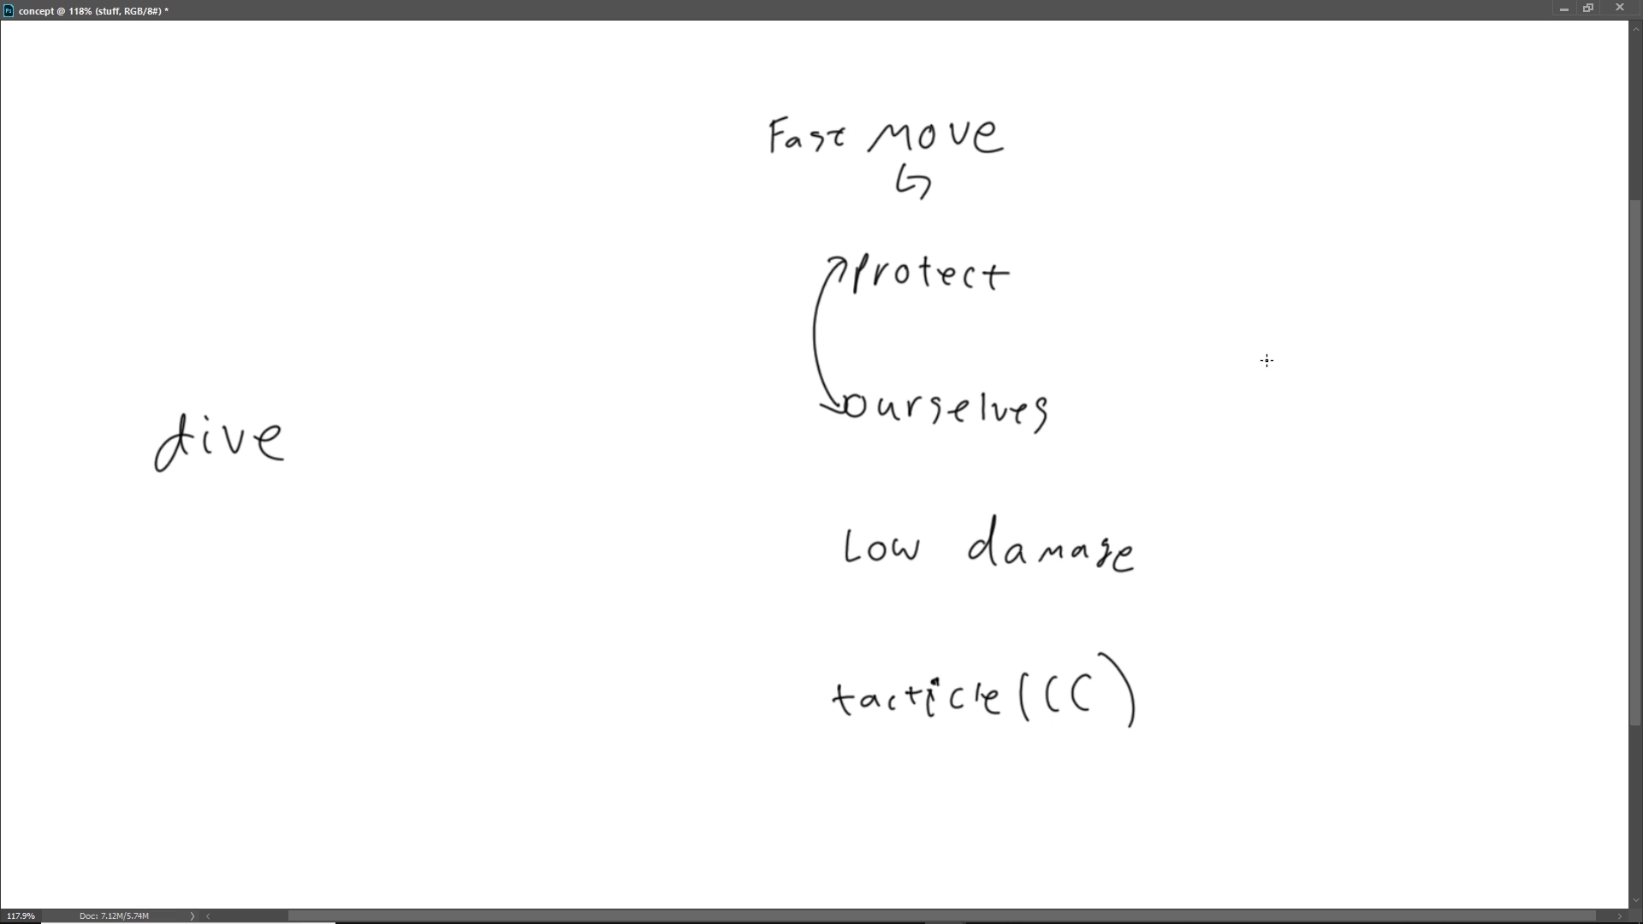
left_click_drag(1261, 326, 1259, 353)
mouse_move(1270, 326)
left_mouse_down()
mouse_move(1303, 346)
mouse_move(1394, 337)
mouse_move(1406, 350)
left_mouse_up()
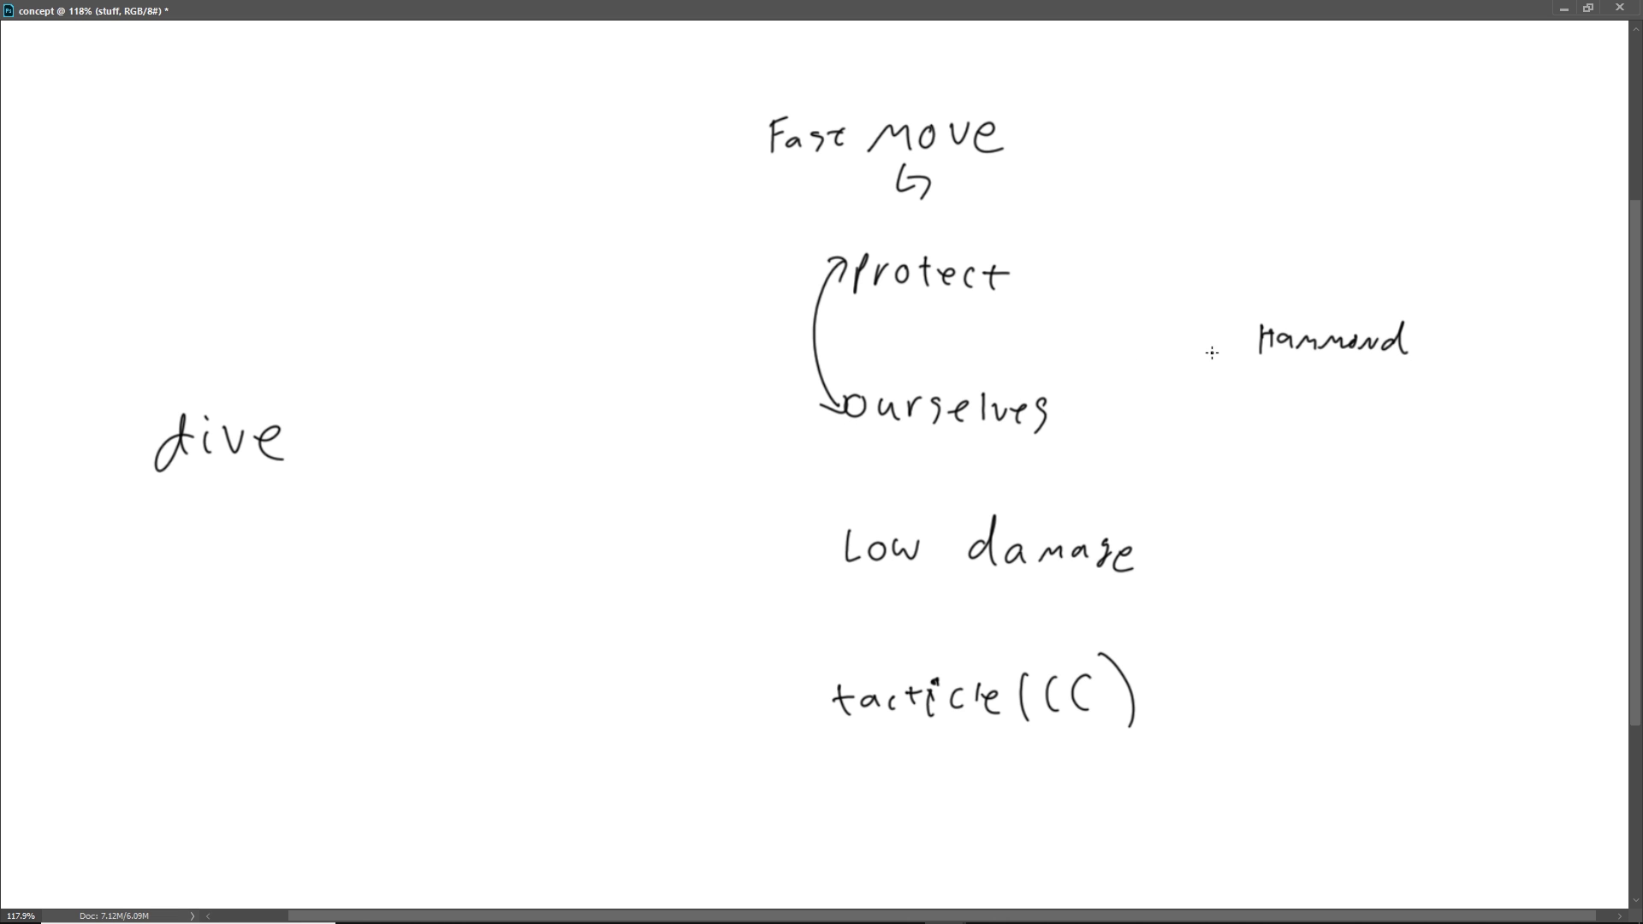
mouse_move(1225, 344)
left_mouse_down()
mouse_move(1081, 396)
mouse_move(1103, 409)
left_mouse_up()
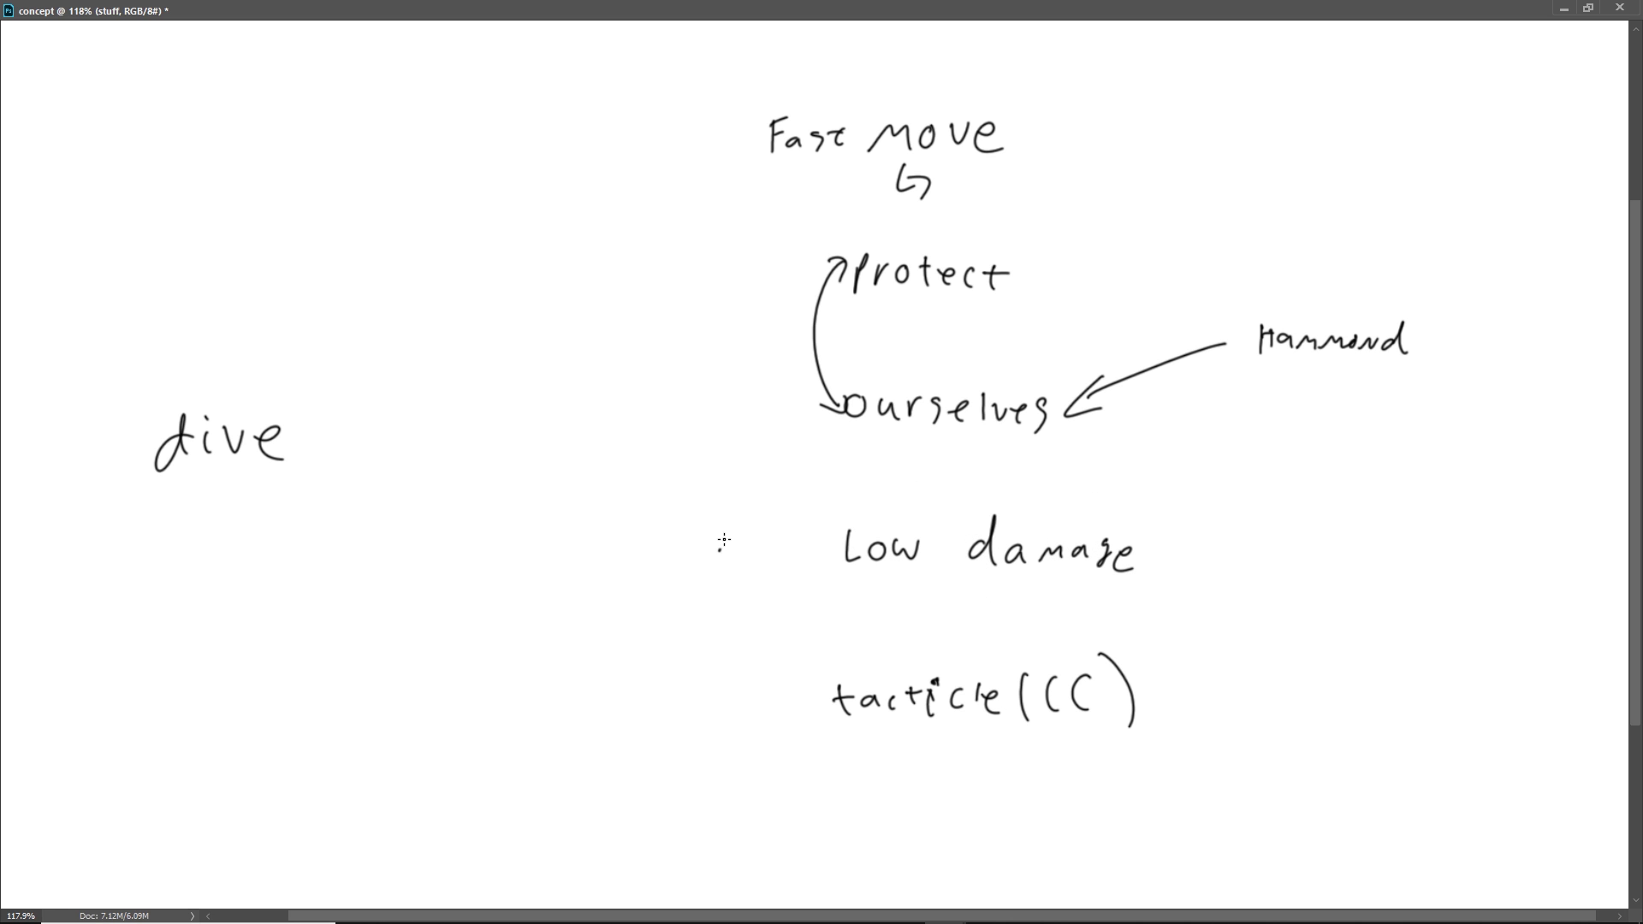
Step: Write 'no burst' by Low damage, an up arrow after tacticle (CC), and bracket the list
left_click_drag(720, 553, 741, 545)
mouse_move(757, 531)
left_mouse_down()
mouse_move(718, 585)
mouse_move(805, 542)
left_mouse_up()
left_click_drag(794, 539, 796, 562)
mouse_move(1195, 706)
left_mouse_down()
mouse_move(1210, 644)
mouse_move(1220, 674)
left_mouse_up()
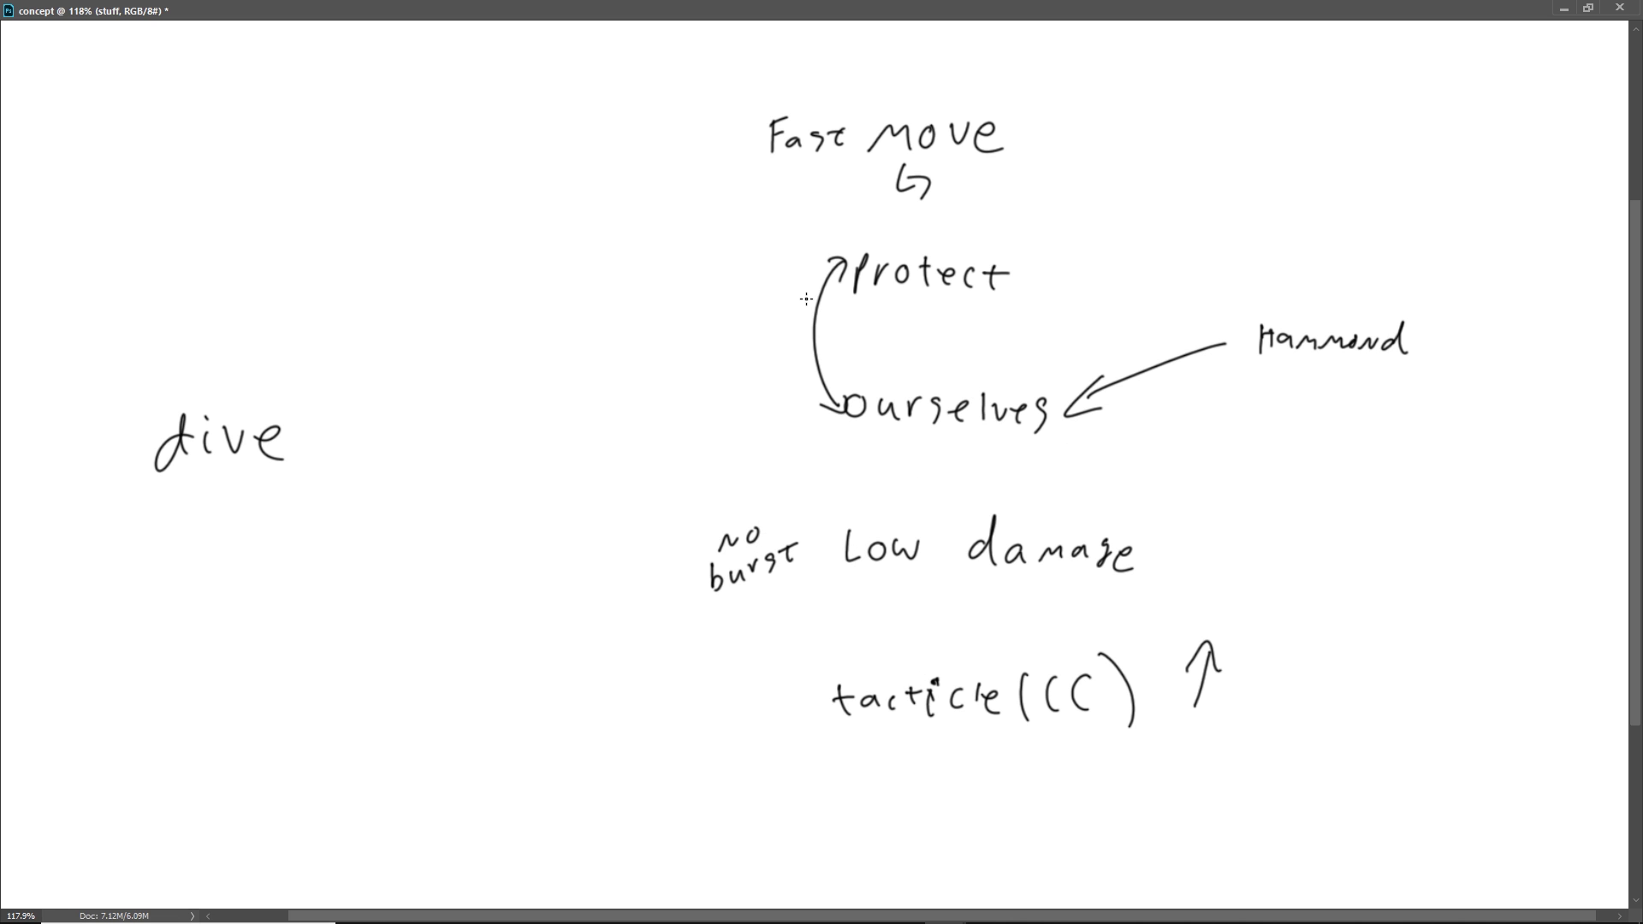
mouse_move(717, 97)
left_mouse_down()
mouse_move(751, 708)
mouse_move(1063, 754)
left_mouse_up()
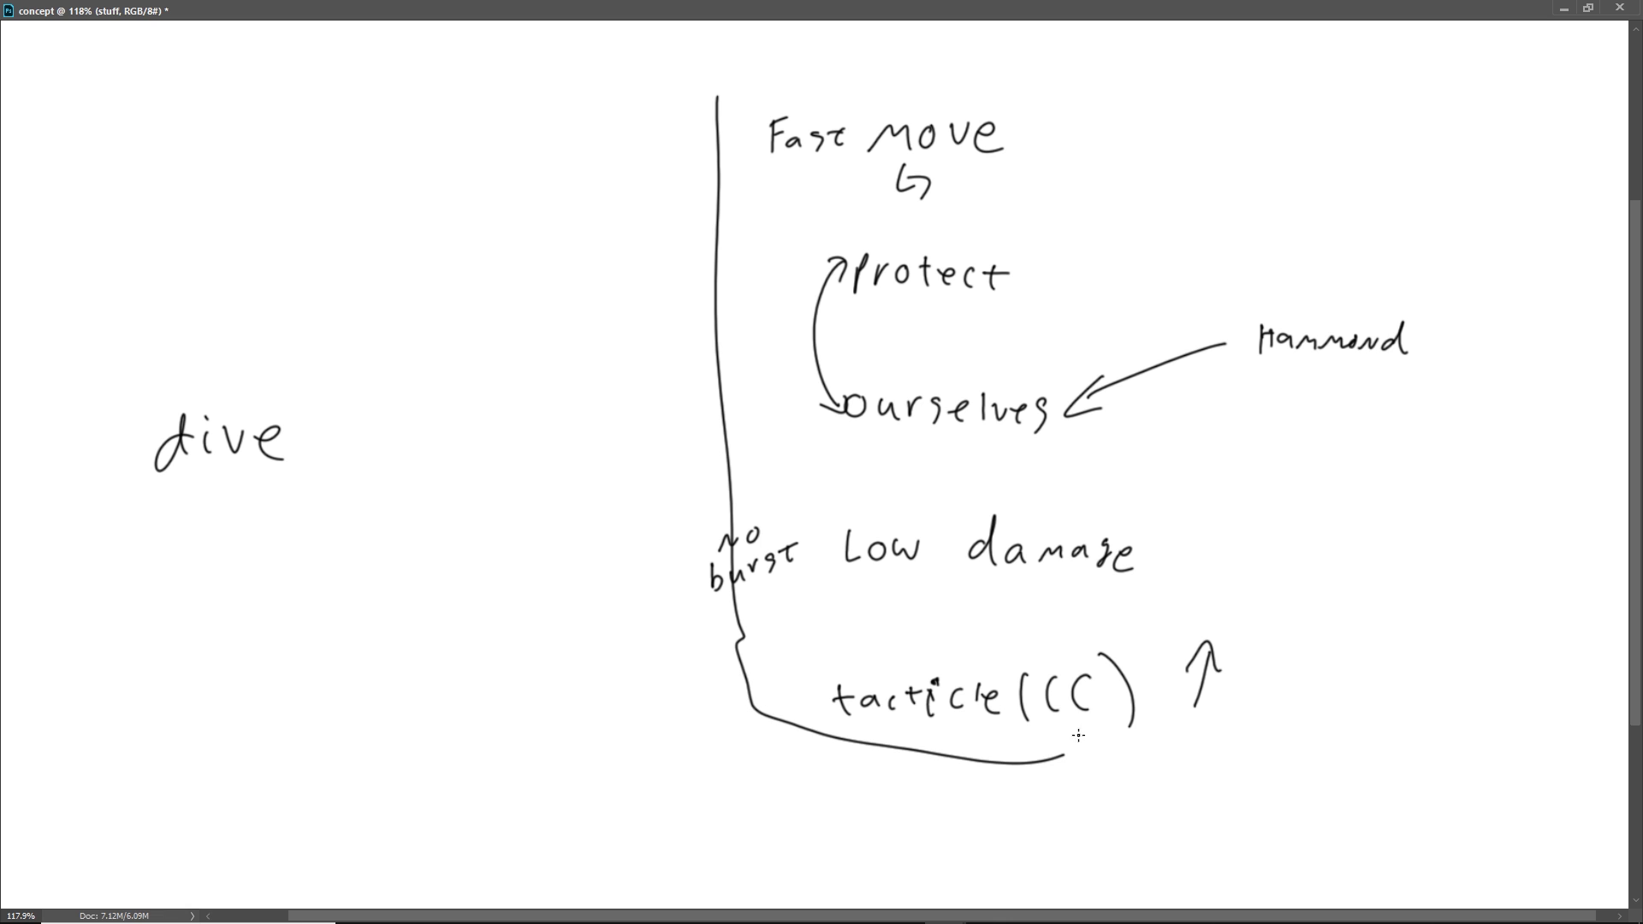
left_click_drag(720, 99, 1033, 113)
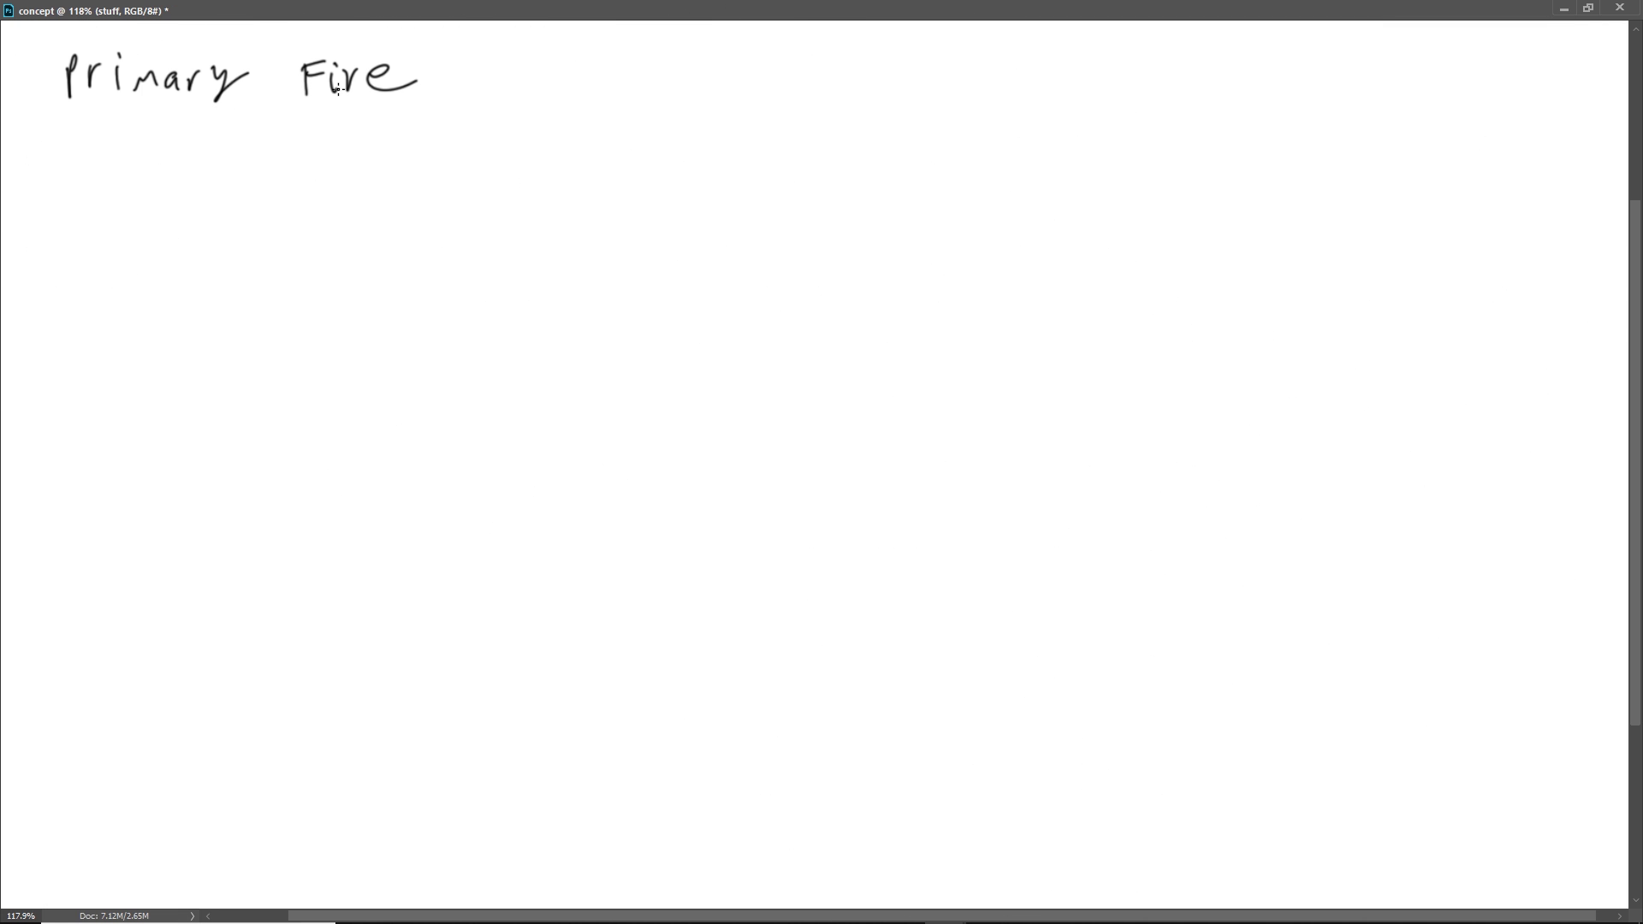
Step: Underline 'Primary Fire' and write 'Slap 75 cleave' beneath it
left_click_drag(66, 112, 423, 101)
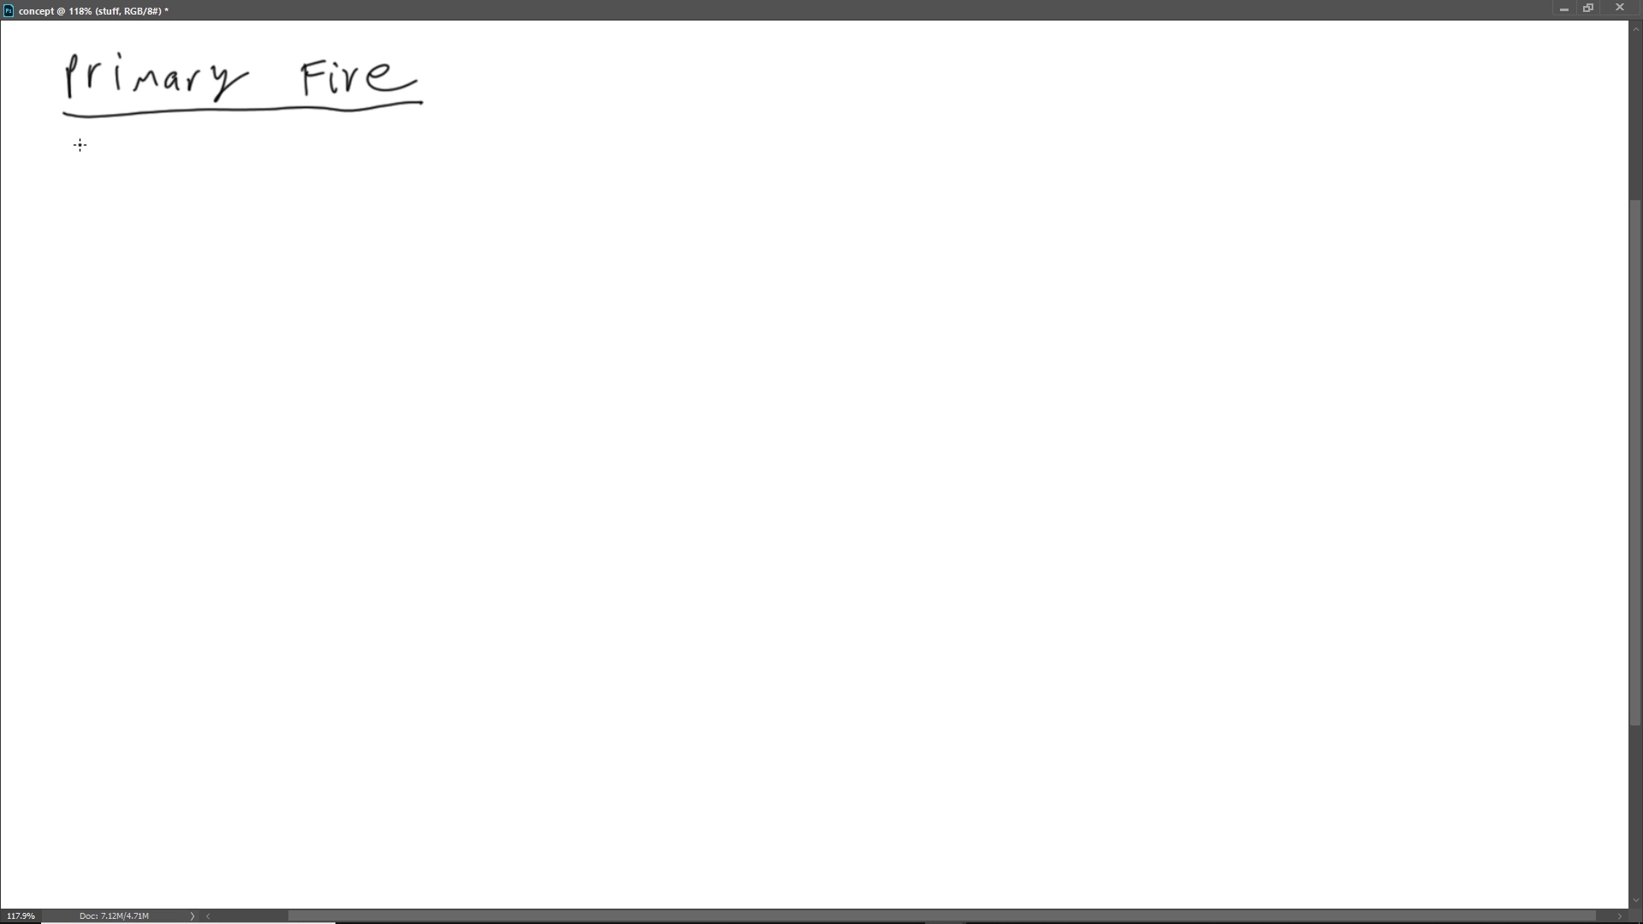
mouse_move(89, 142)
left_mouse_down()
mouse_move(75, 180)
mouse_move(152, 171)
left_mouse_up()
mouse_move(223, 143)
left_mouse_down()
mouse_move(268, 140)
mouse_move(254, 184)
left_mouse_up()
mouse_move(310, 138)
left_mouse_down()
mouse_move(283, 140)
mouse_move(310, 166)
mouse_move(296, 187)
left_mouse_up()
left_click_drag(381, 146, 375, 175)
mouse_move(393, 139)
left_mouse_down()
mouse_move(390, 170)
mouse_move(451, 169)
left_mouse_up()
left_click_drag(458, 145, 511, 166)
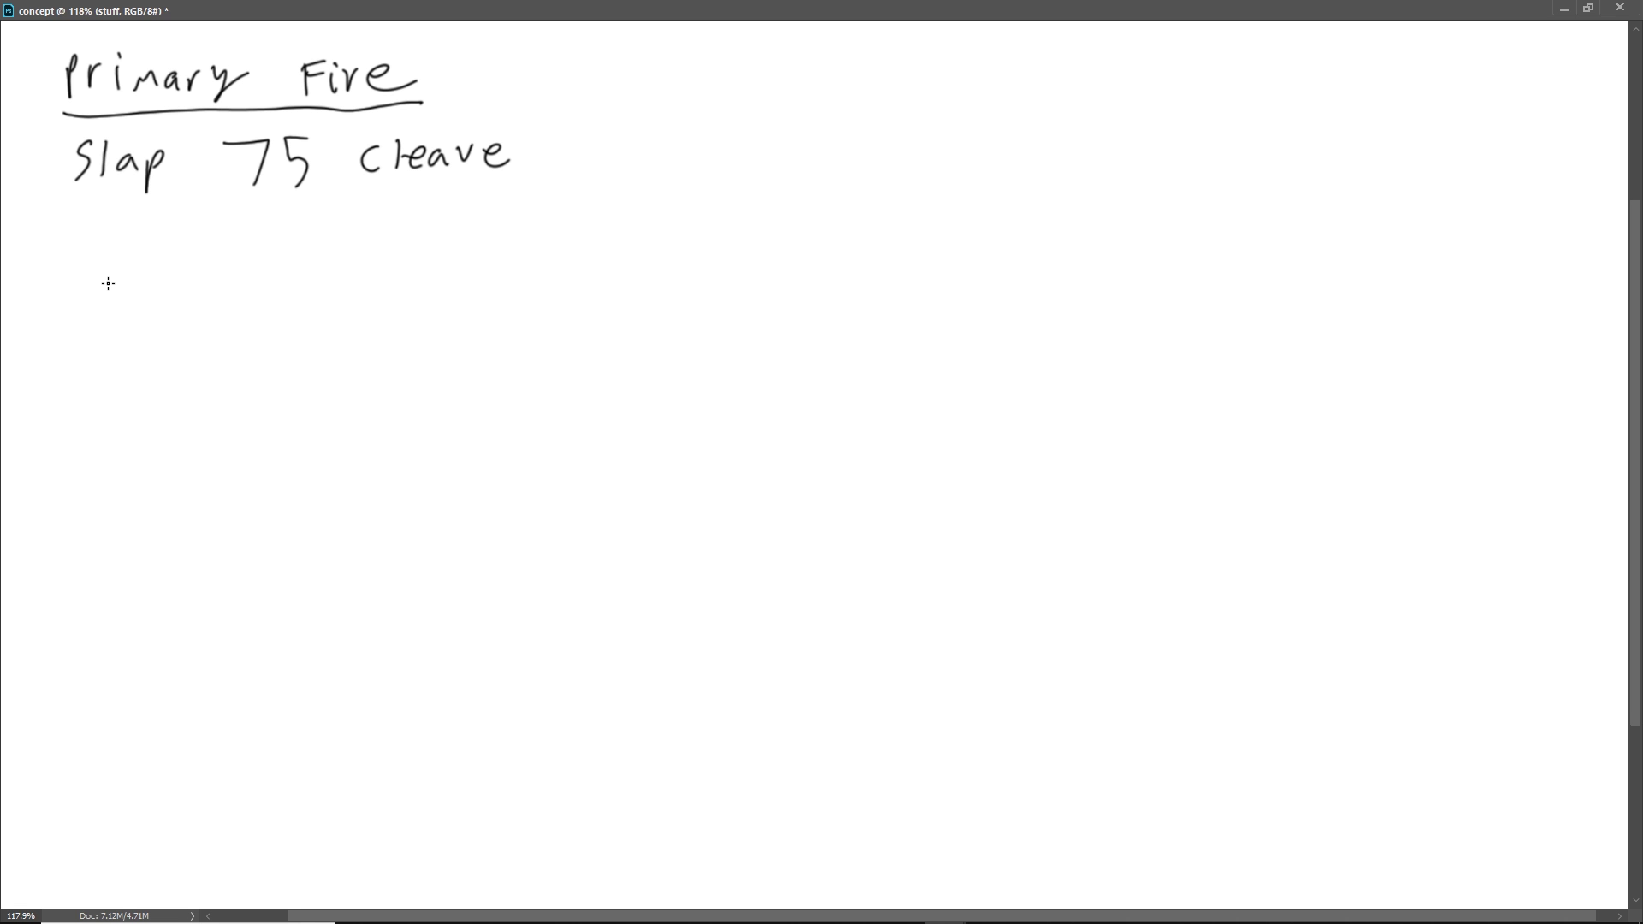
Step: Handwrite 'ability 1 (Shift)' below the Slap line
mouse_move(76, 267)
left_mouse_down()
mouse_move(77, 290)
mouse_move(112, 291)
left_mouse_up()
left_click_drag(129, 255, 131, 291)
left_click_drag(148, 270, 148, 291)
left_click_drag(163, 257, 165, 291)
left_click_drag(173, 270, 179, 305)
mouse_move(244, 263)
left_mouse_down()
mouse_move(243, 295)
mouse_move(332, 292)
left_mouse_up()
mouse_move(332, 279)
left_mouse_down()
mouse_move(355, 292)
mouse_move(382, 256)
left_mouse_up()
left_click_drag(364, 273, 382, 272)
left_click_drag(391, 263, 394, 289)
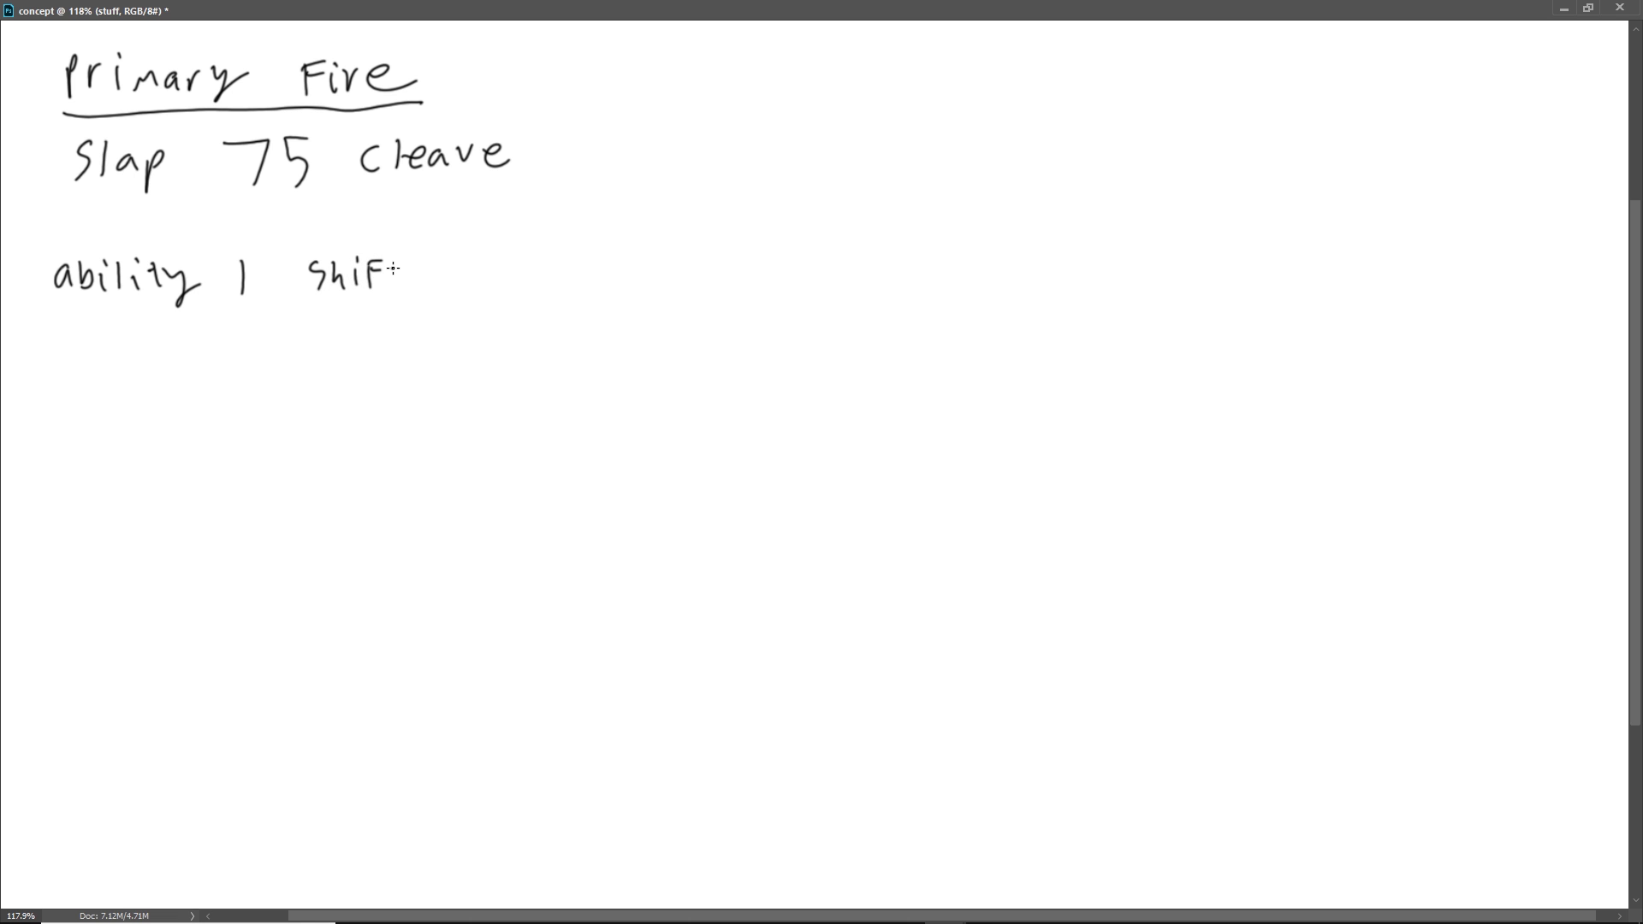
Step: Underline the ability 1 (Shift) heading and write 'Sprint' under it
left_click_drag(303, 261, 299, 296)
left_click_drag(417, 245, 425, 295)
left_click_drag(62, 309, 428, 318)
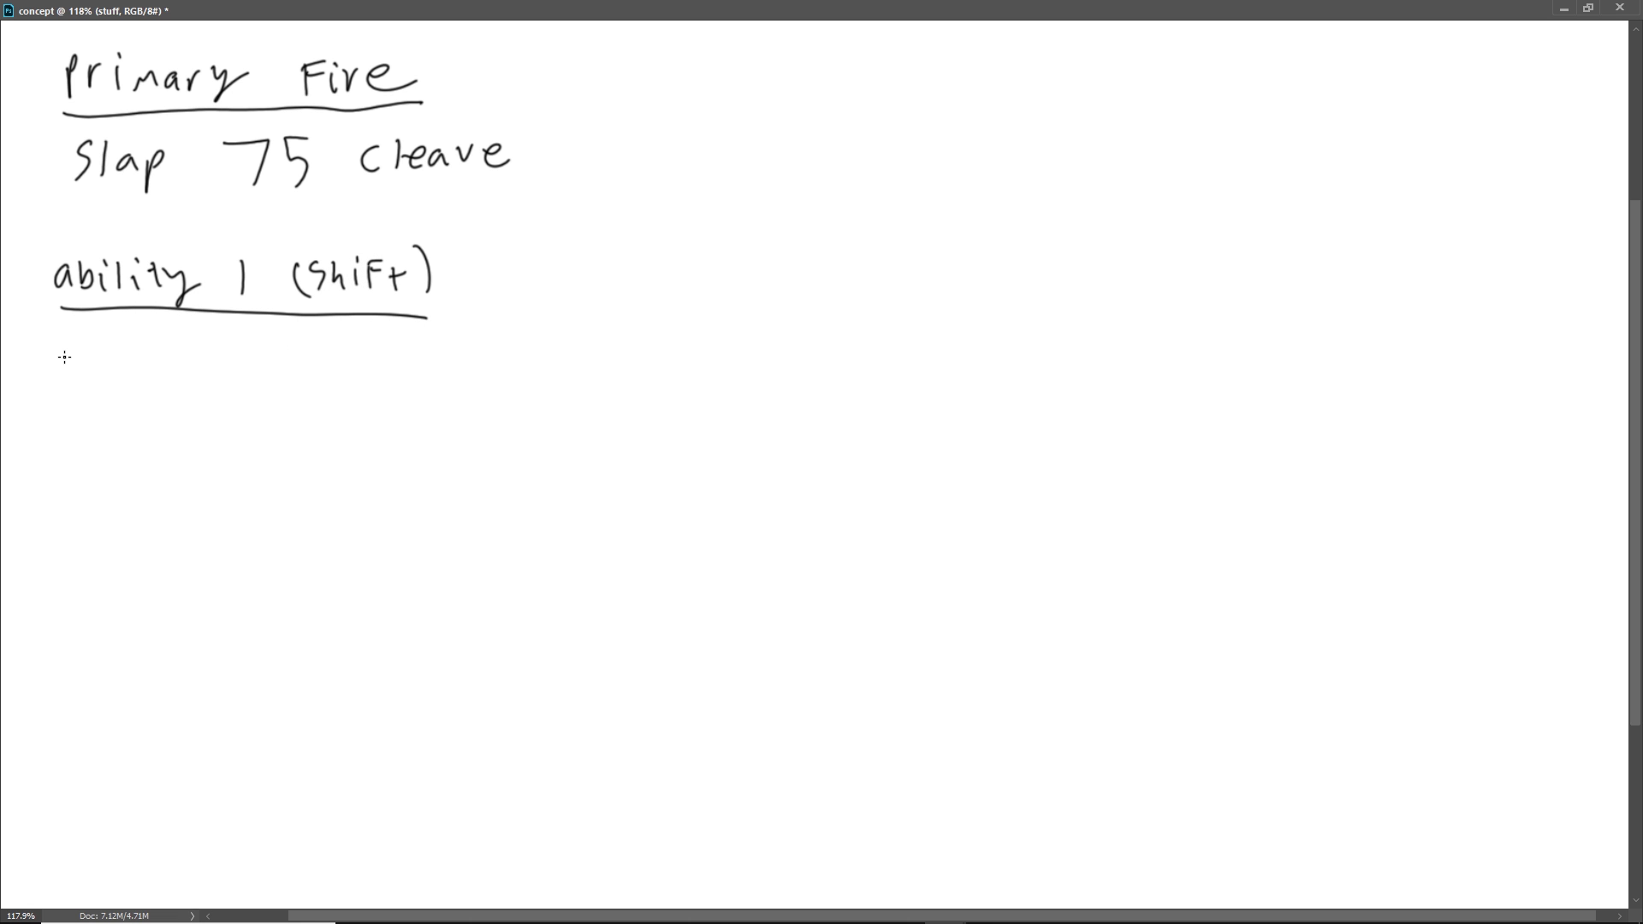
left_click_drag(83, 336, 70, 364)
mouse_move(94, 368)
left_mouse_down()
mouse_move(98, 335)
mouse_move(135, 343)
left_mouse_up()
mouse_move(147, 345)
left_mouse_down()
mouse_move(146, 360)
mouse_move(203, 351)
left_mouse_up()
left_click(147, 330)
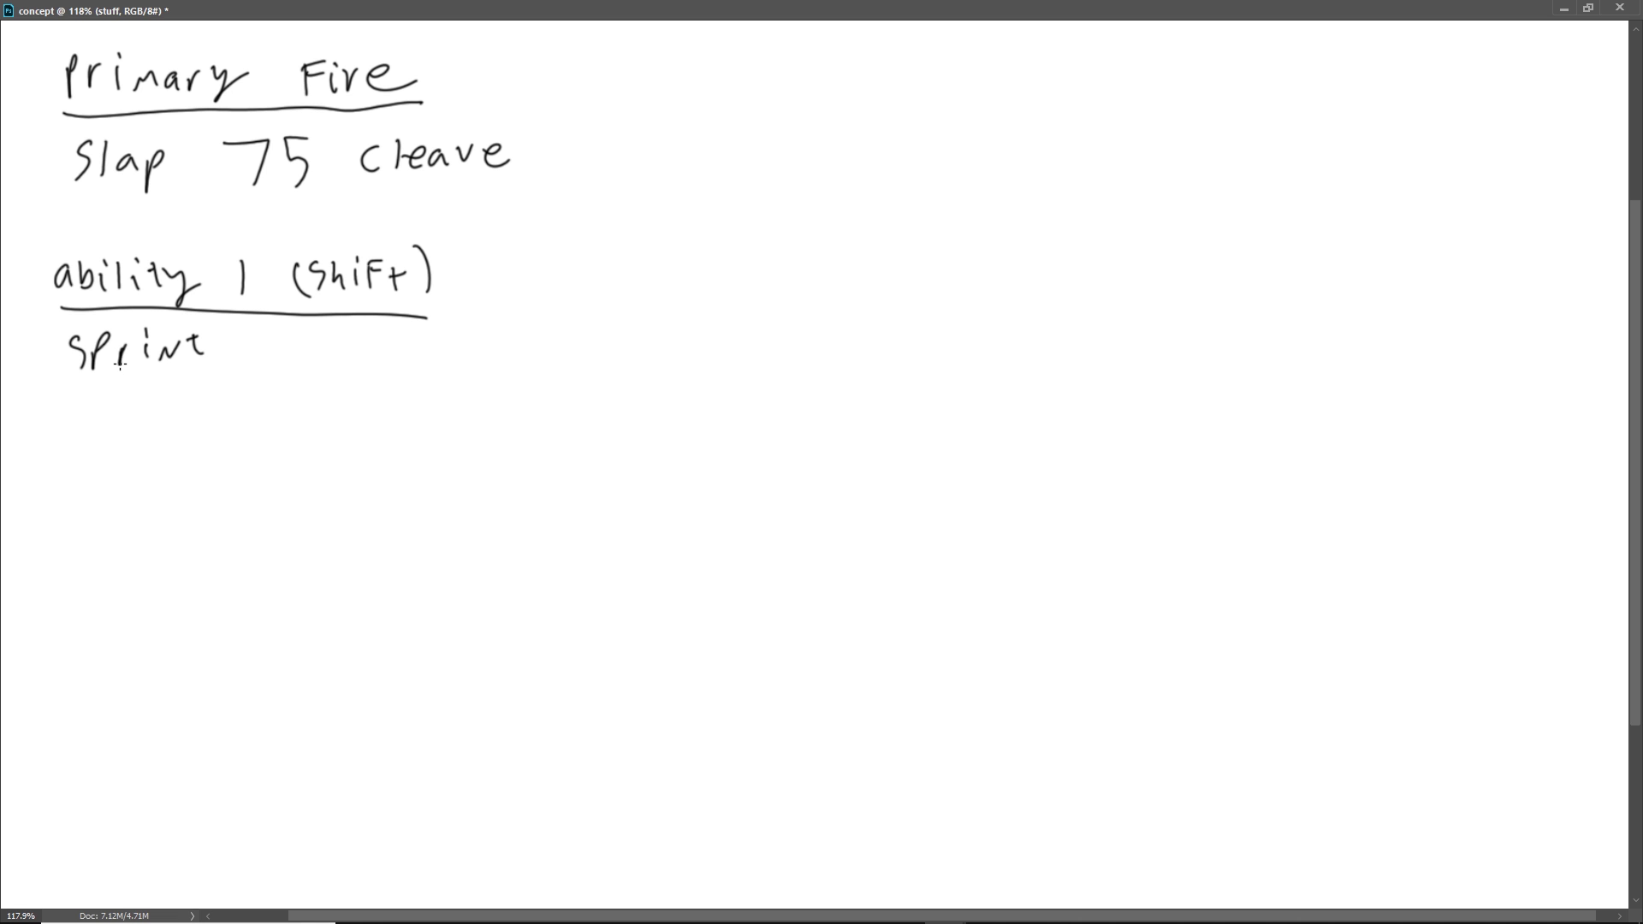
Step: Add an arrow note '2x move (4 sec)' under Sprint
mouse_move(101, 384)
left_mouse_down()
mouse_move(104, 406)
mouse_move(196, 407)
left_mouse_up()
mouse_move(197, 390)
left_mouse_down()
mouse_move(178, 409)
mouse_move(258, 401)
left_mouse_up()
mouse_move(277, 385)
left_mouse_down()
mouse_move(338, 399)
mouse_move(410, 379)
mouse_move(407, 400)
mouse_move(511, 396)
left_mouse_up()
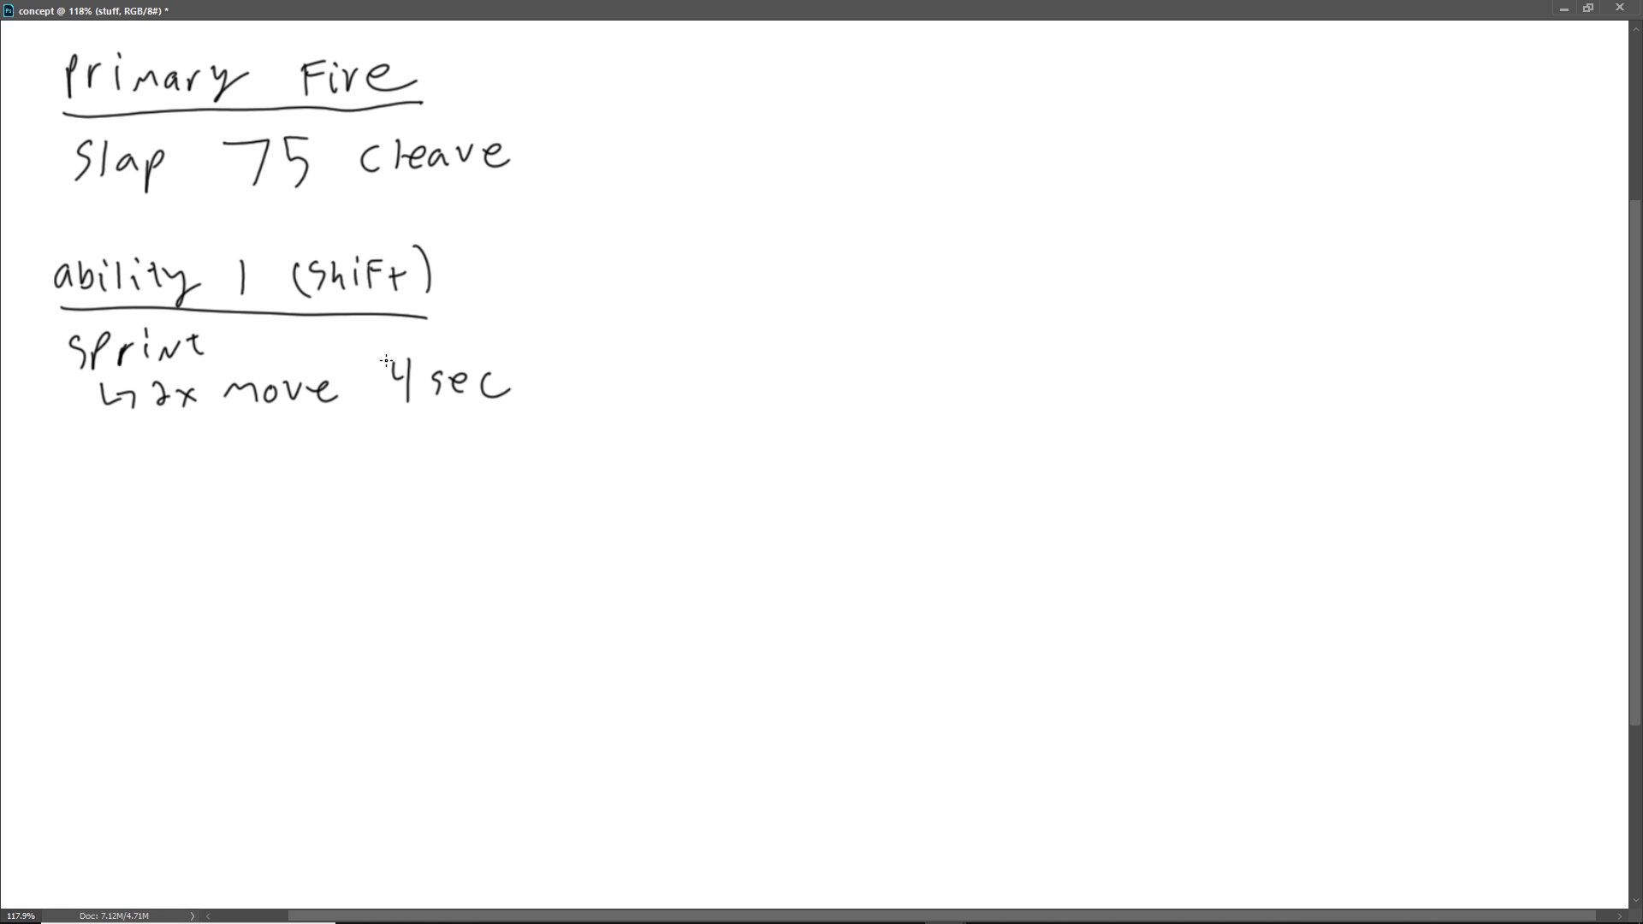
left_click_drag(390, 351, 390, 408)
left_click_drag(504, 346, 506, 403)
Step: Add a second arrow note 'clip booping', undoing a stray stroke
mouse_move(102, 422)
left_mouse_down()
mouse_move(130, 457)
mouse_move(268, 439)
left_mouse_up()
left_click_drag(282, 437, 373, 454)
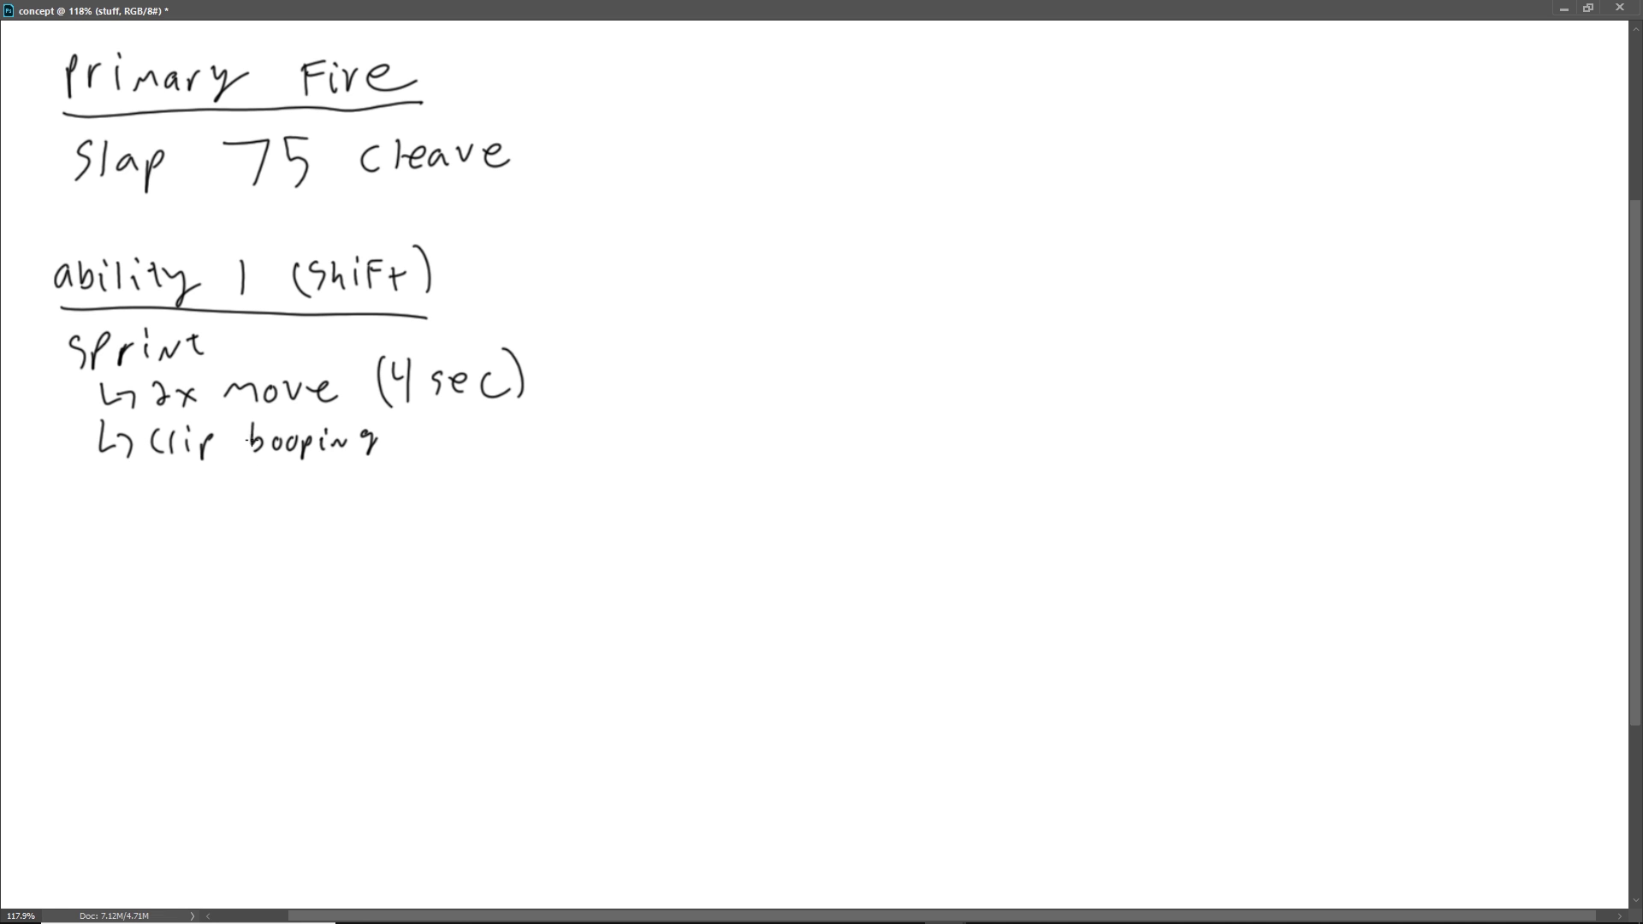
left_click_drag(247, 441, 257, 457)
key("ctrl+z")
Step: Write the 'Passive' heading below the Sprint notes
mouse_move(49, 511)
left_mouse_down()
mouse_move(46, 553)
mouse_move(54, 531)
mouse_move(82, 552)
left_mouse_up()
left_click_drag(108, 519, 103, 559)
mouse_move(147, 525)
left_mouse_down()
mouse_move(133, 560)
mouse_move(182, 553)
mouse_move(199, 531)
mouse_move(227, 554)
left_mouse_up()
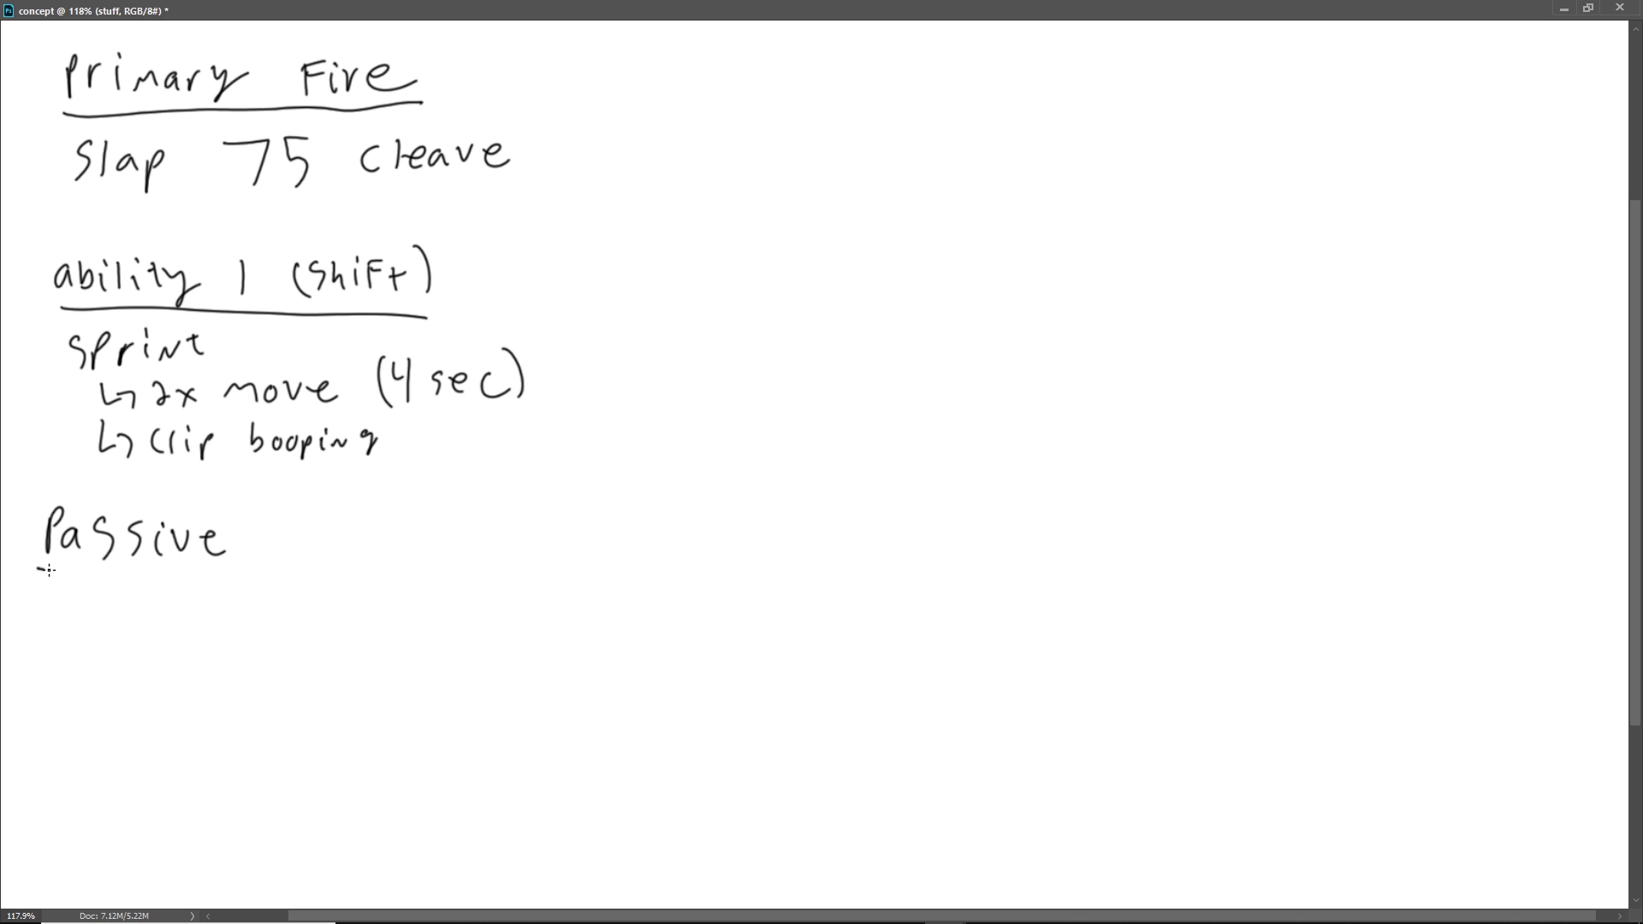
Step: Underline Passive and erase the overlong end of the underline
left_click_drag(49, 570, 506, 577)
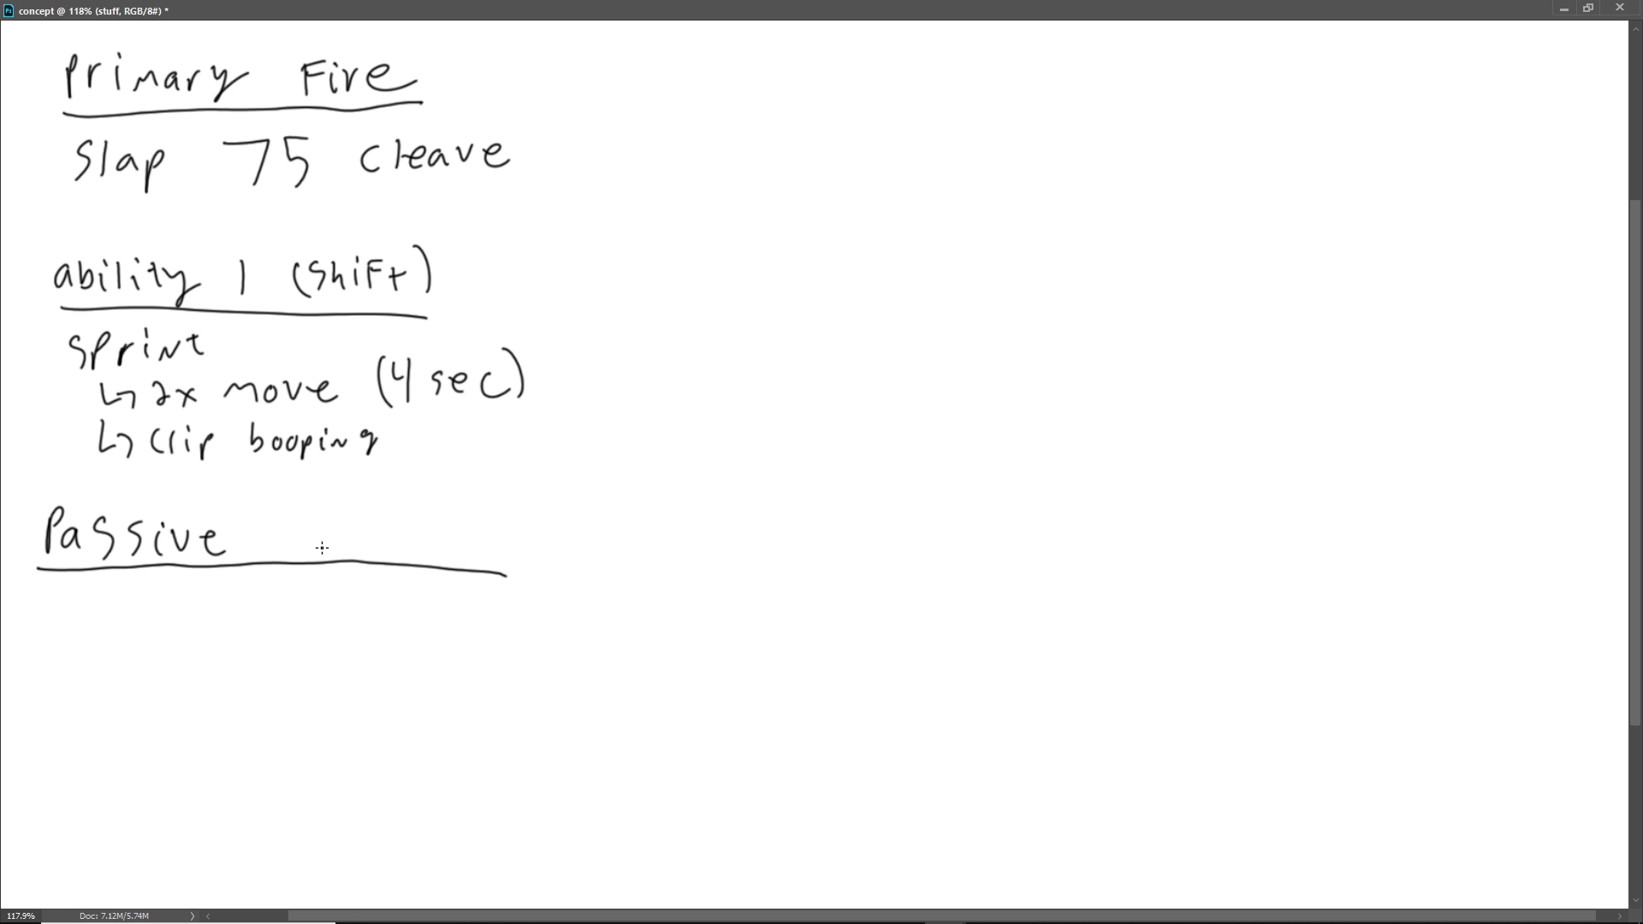
key("e")
mouse_move(530, 599)
left_mouse_down()
mouse_move(513, 613)
mouse_move(363, 598)
left_mouse_up()
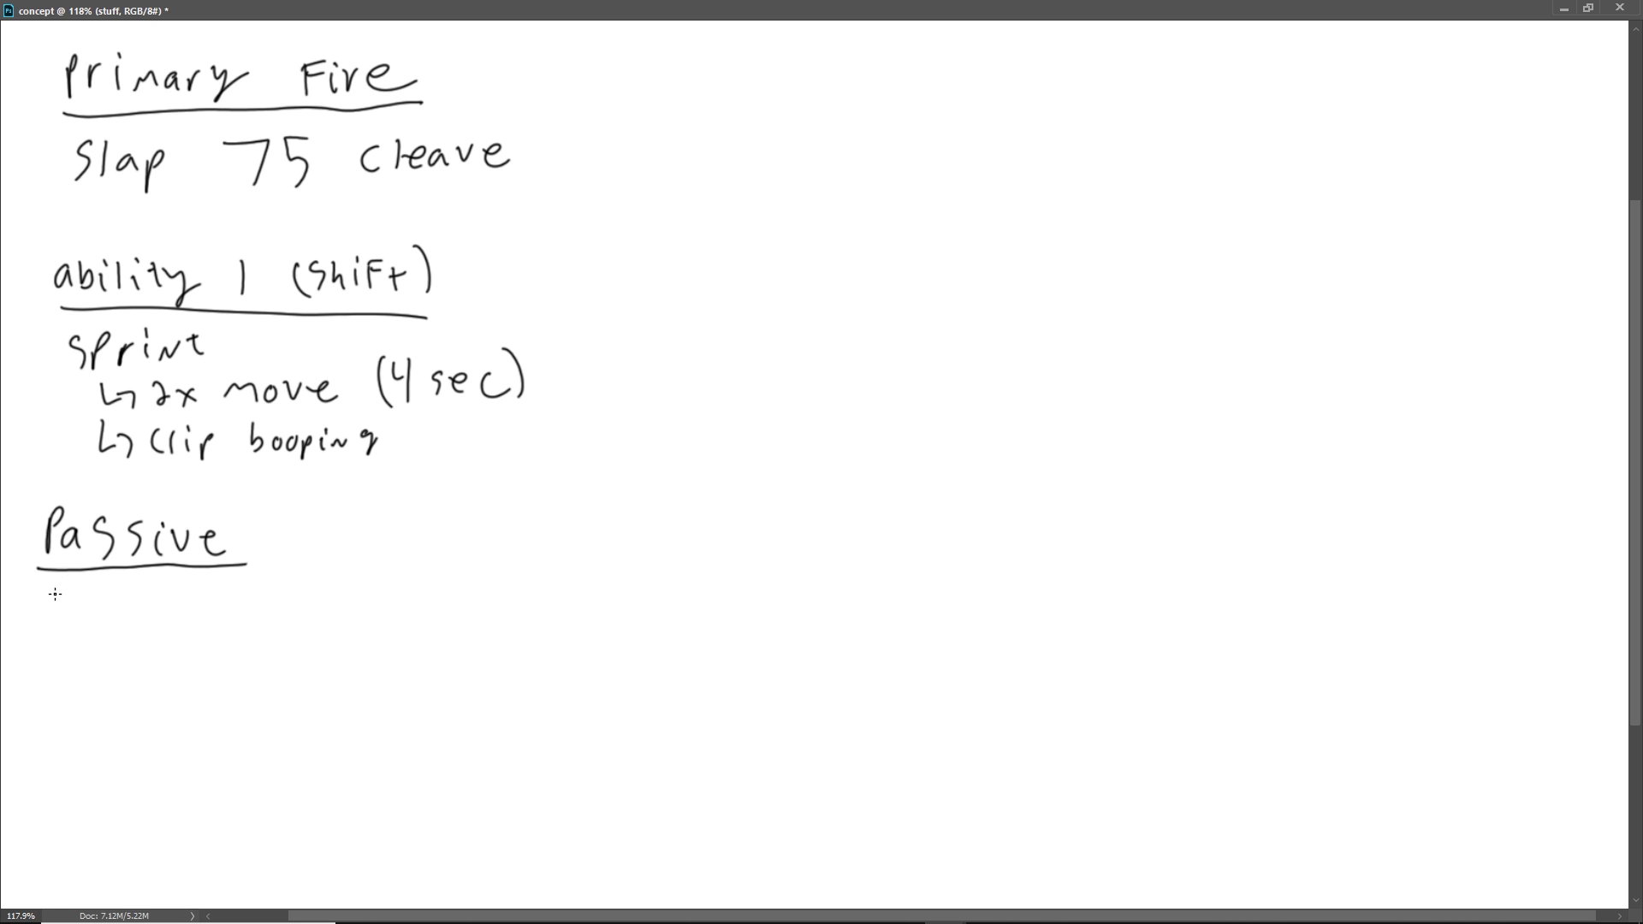
Step: Write 'Beserker:' under the Passive heading
left_click_drag(49, 578, 50, 604)
left_click_drag(51, 577, 52, 603)
left_click_drag(71, 593, 181, 599)
left_click_drag(189, 603, 218, 589)
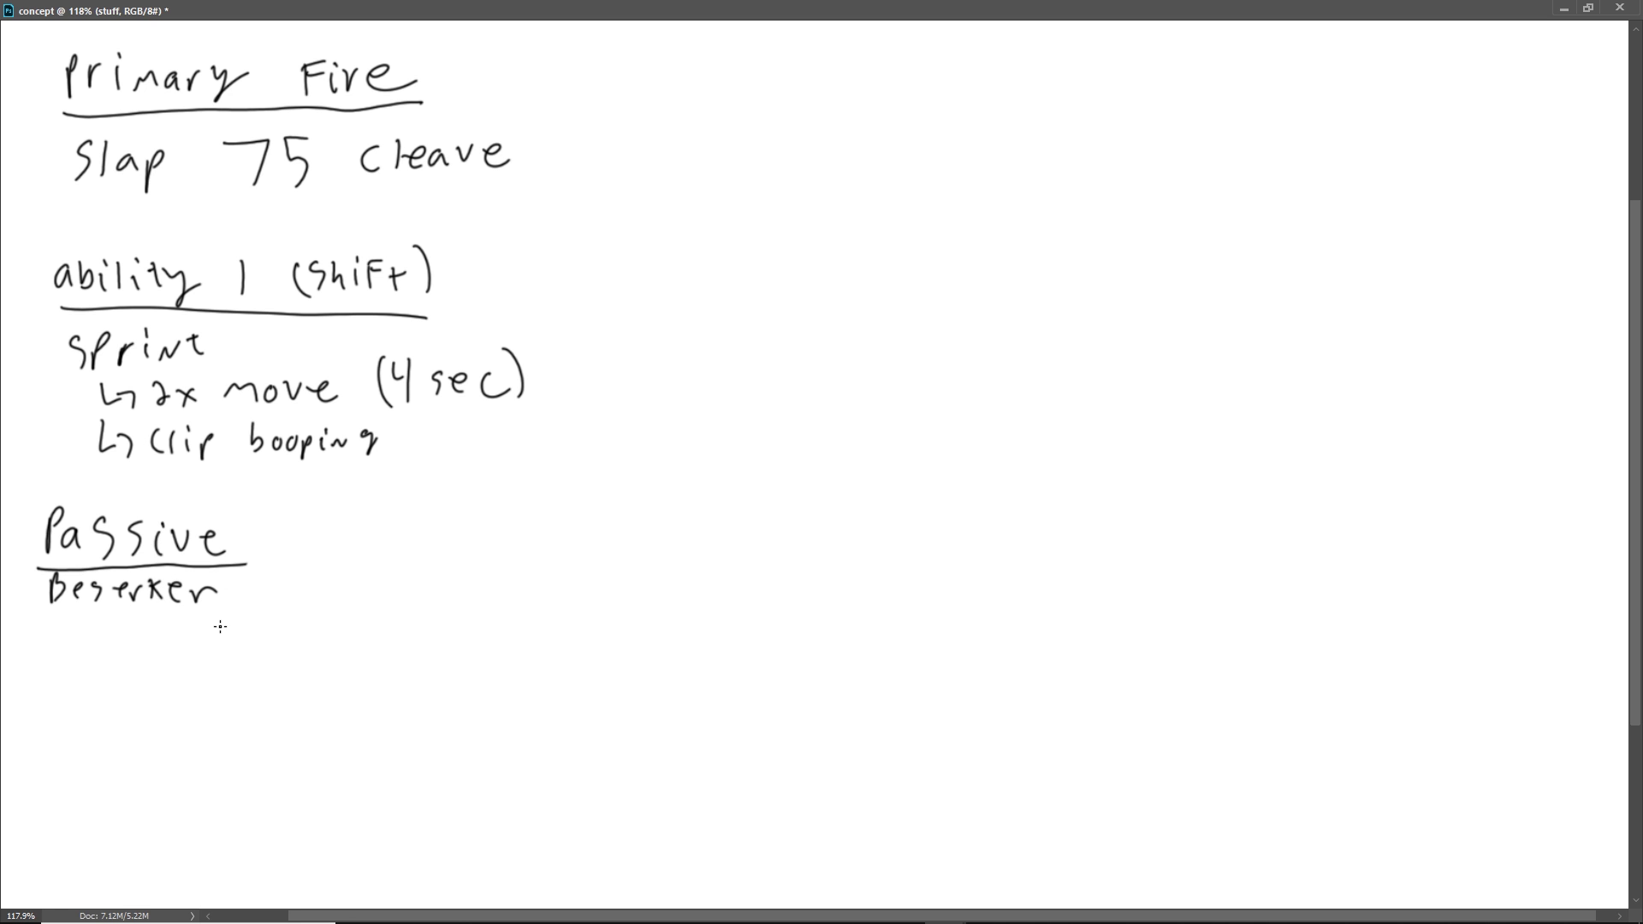
left_click(231, 582)
left_click(230, 607)
Step: Write '↓ health' below Beserker and add an asterisk after cleave
left_click_drag(63, 622, 161, 637)
left_click_drag(168, 612, 182, 637)
left_click_drag(186, 609, 190, 618)
left_click_drag(196, 609, 212, 638)
left_click_drag(75, 599, 77, 638)
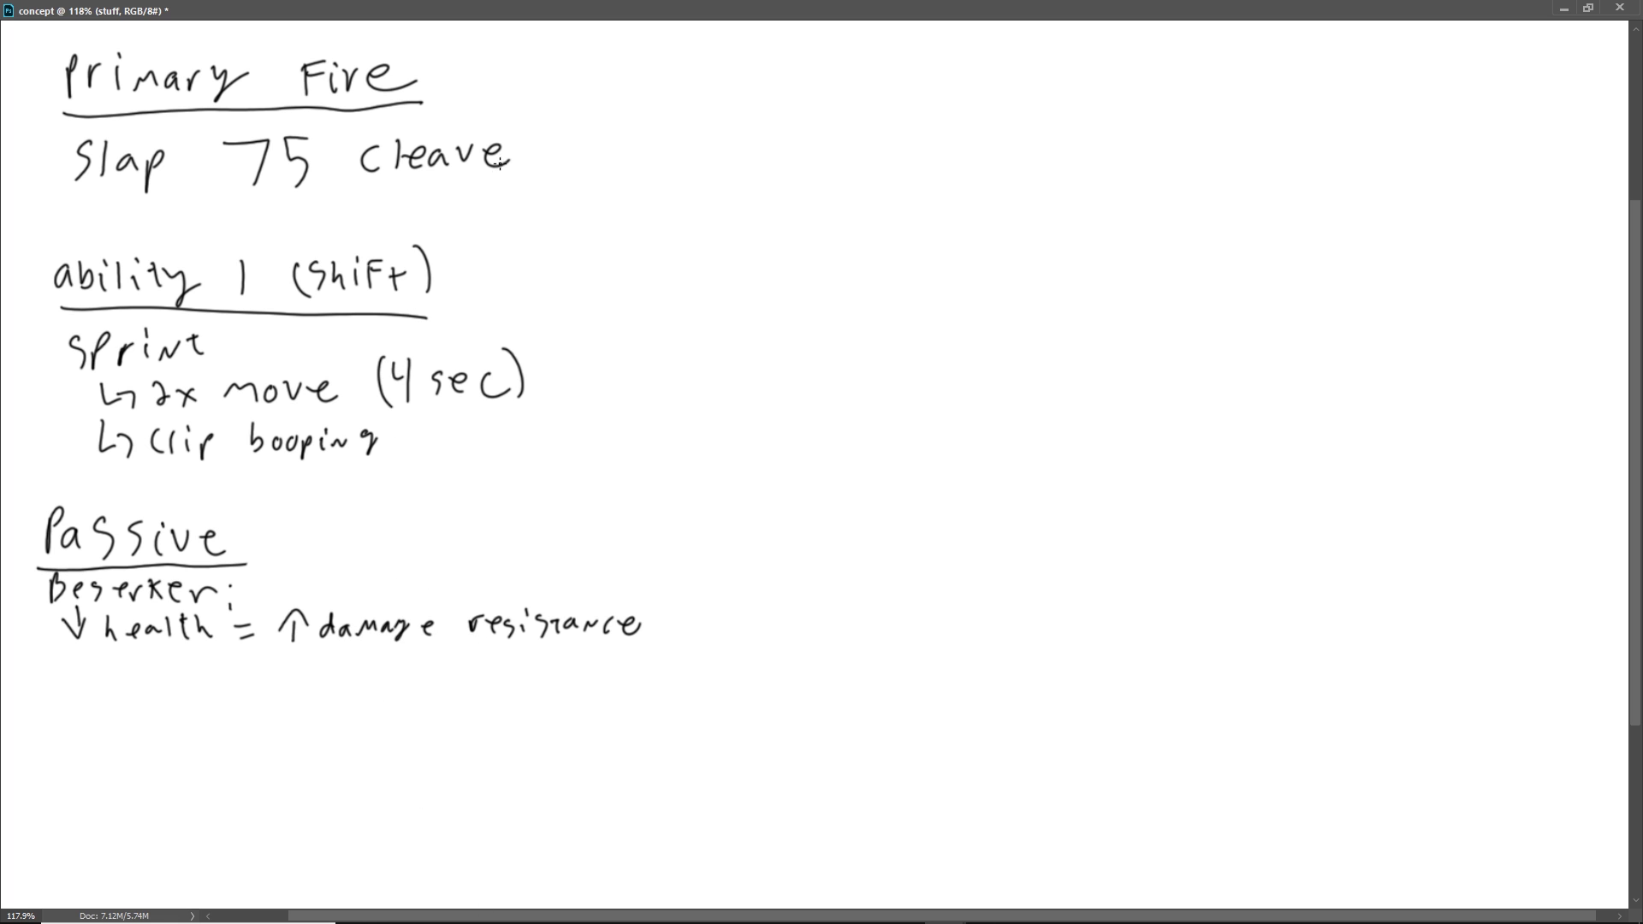
mouse_move(520, 118)
left_mouse_down()
mouse_move(530, 136)
mouse_move(512, 138)
mouse_move(535, 127)
left_mouse_up()
Step: Write 'Ability 2 (e)' at top right and underline it
mouse_move(853, 86)
left_mouse_down()
mouse_move(866, 62)
mouse_move(1053, 71)
left_mouse_up()
mouse_move(856, 102)
left_mouse_down()
mouse_move(1136, 88)
mouse_move(1112, 59)
mouse_move(1088, 75)
mouse_move(1131, 78)
left_mouse_up()
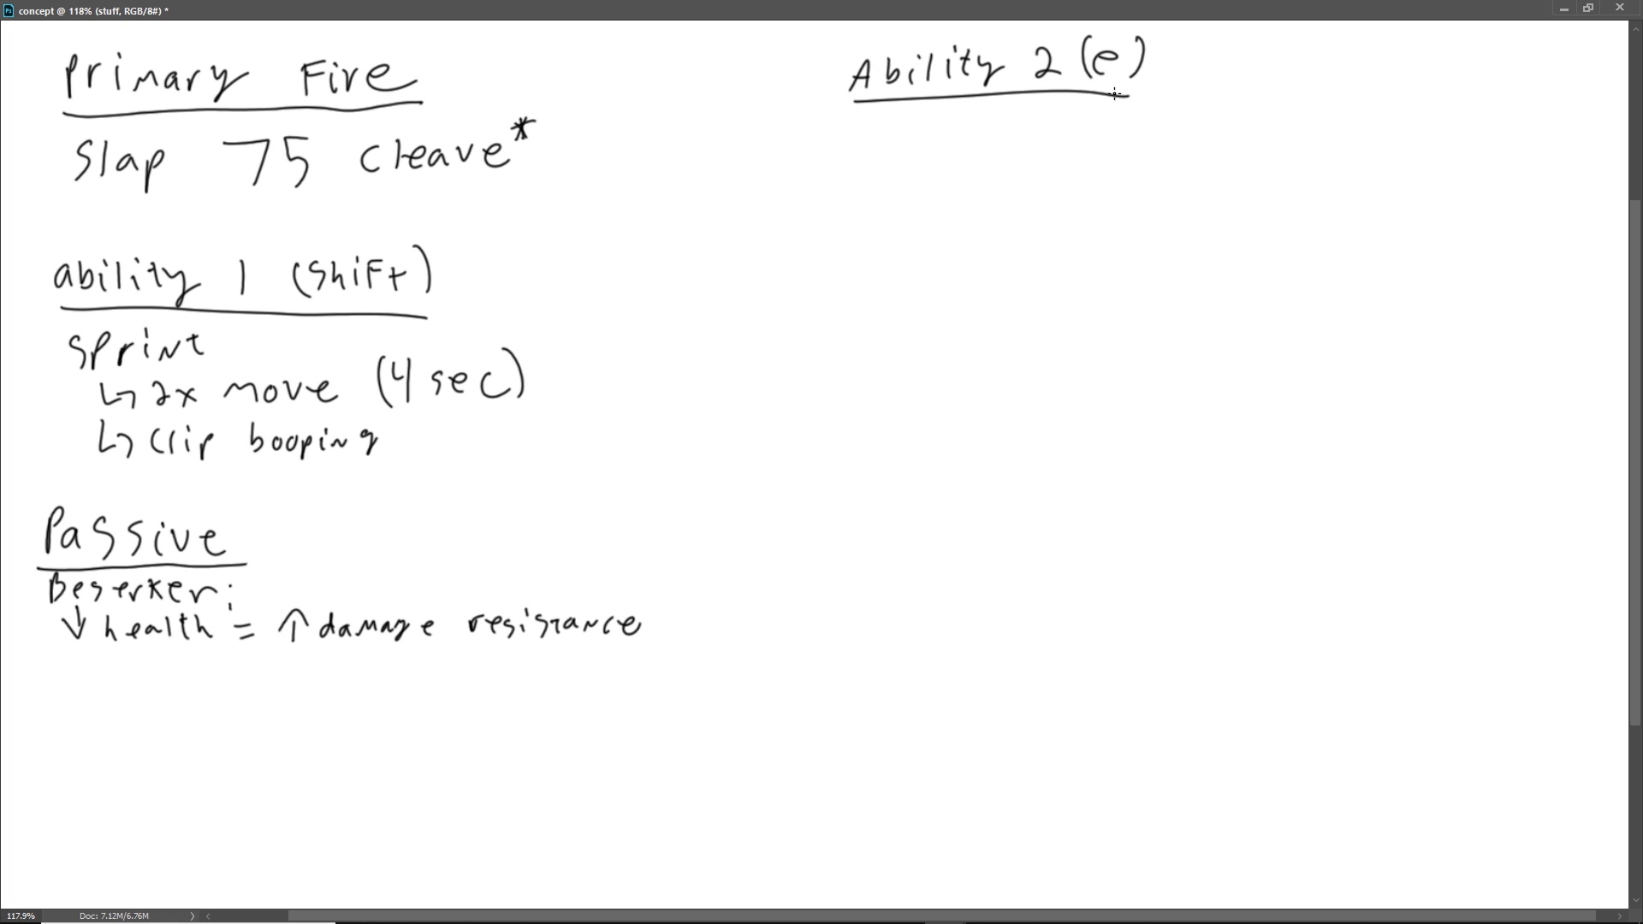
left_click_drag(852, 103, 1142, 96)
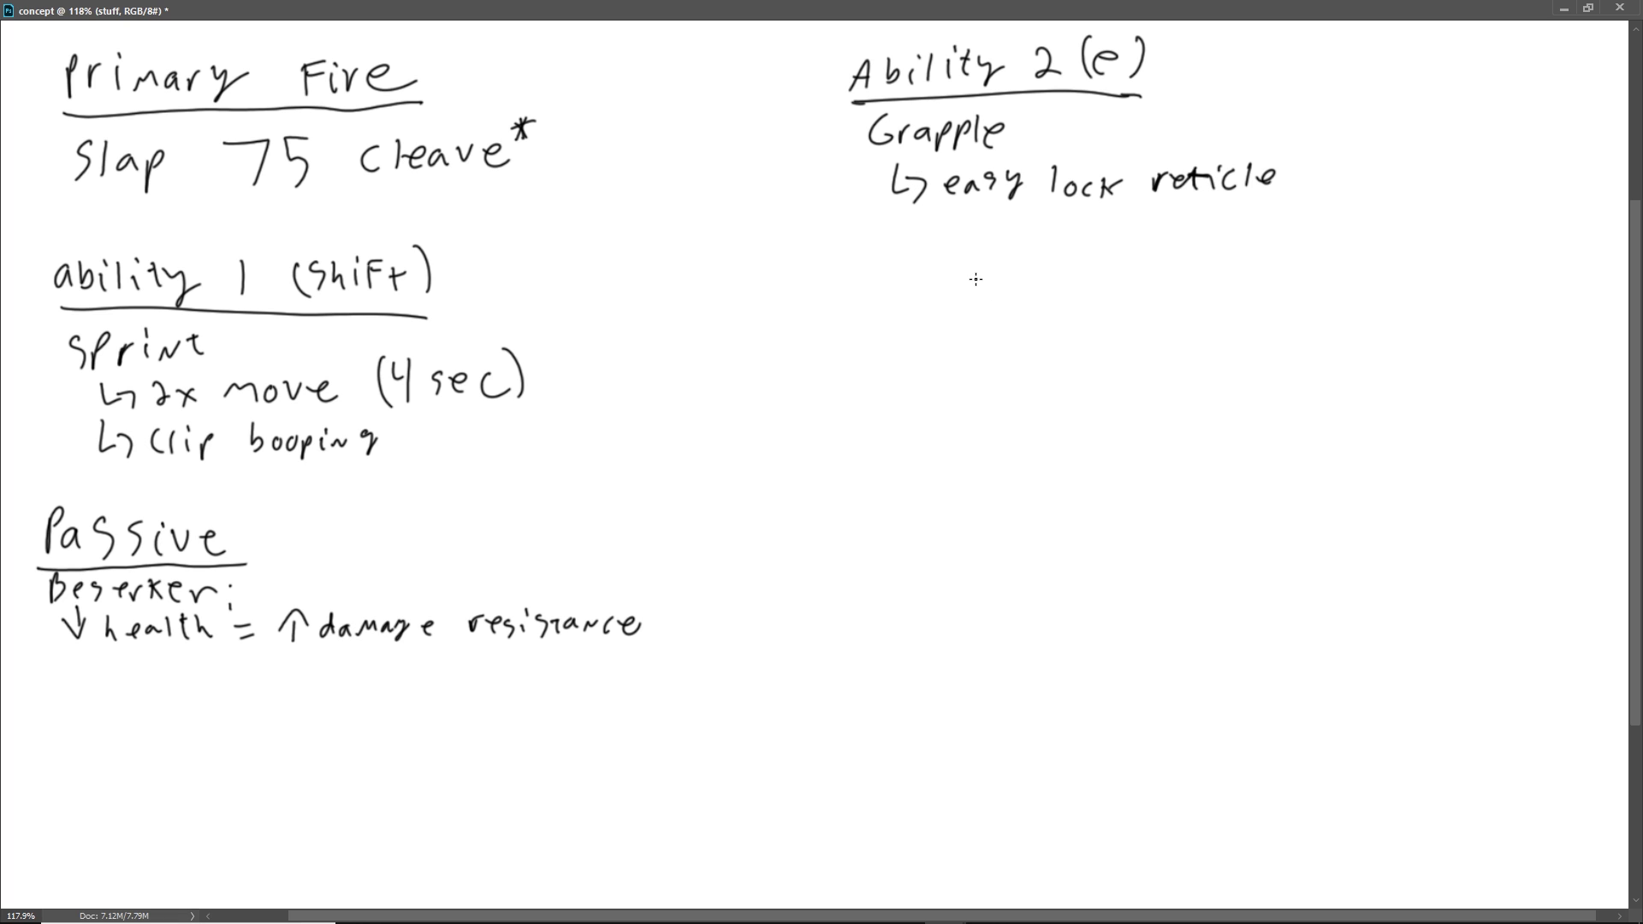
Step: Add an arrow note about disabling movement, then write the Ult heading below
left_click_drag(891, 228, 915, 264)
left_click_drag(916, 268, 921, 261)
mouse_move(965, 249)
left_mouse_down()
mouse_move(967, 267)
mouse_move(1325, 259)
left_mouse_up()
left_click(984, 236)
mouse_move(1335, 241)
left_mouse_down()
mouse_move(1340, 262)
mouse_move(1350, 244)
left_mouse_up()
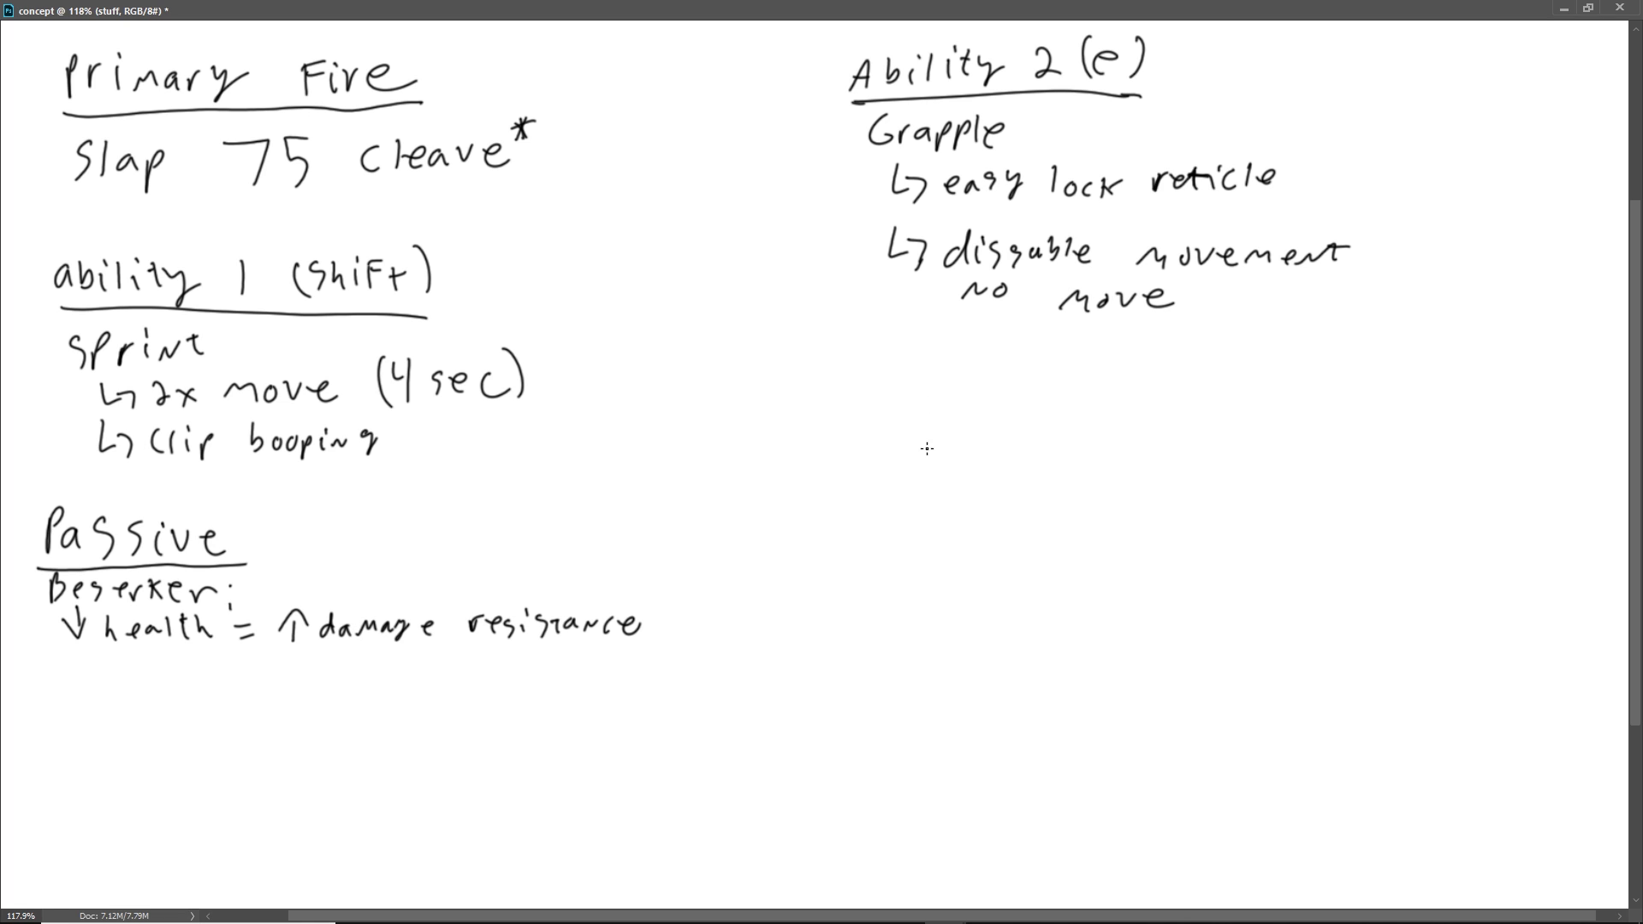
mouse_move(858, 376)
left_mouse_down()
mouse_move(883, 382)
mouse_move(898, 416)
mouse_move(948, 411)
left_mouse_up()
Step: Brush an underlined 'Ult (Q)' heading with 'Q:' below, and flag Passive with a question mark
left_click_drag(916, 391, 951, 389)
left_click_drag(820, 438, 1099, 454)
mouse_move(1018, 387)
left_mouse_down()
mouse_move(1032, 402)
mouse_move(1016, 413)
mouse_move(1044, 427)
mouse_move(972, 429)
left_mouse_up()
left_click_drag(1040, 382, 1054, 440)
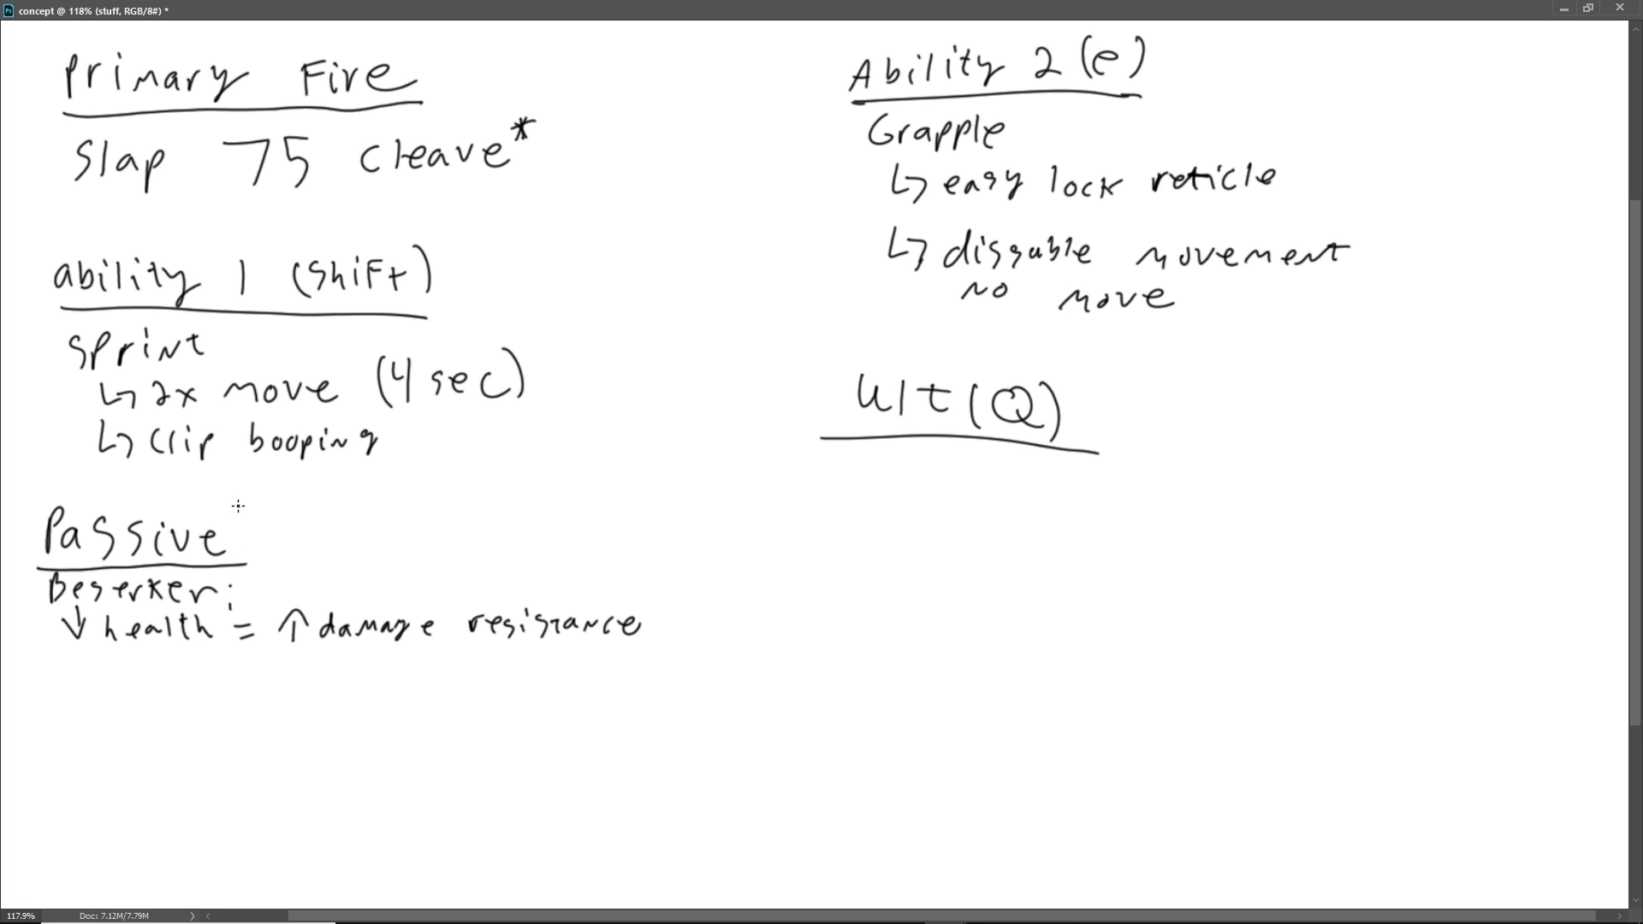
mouse_move(237, 510)
left_mouse_down()
mouse_move(248, 496)
mouse_move(260, 537)
mouse_move(244, 481)
left_mouse_up()
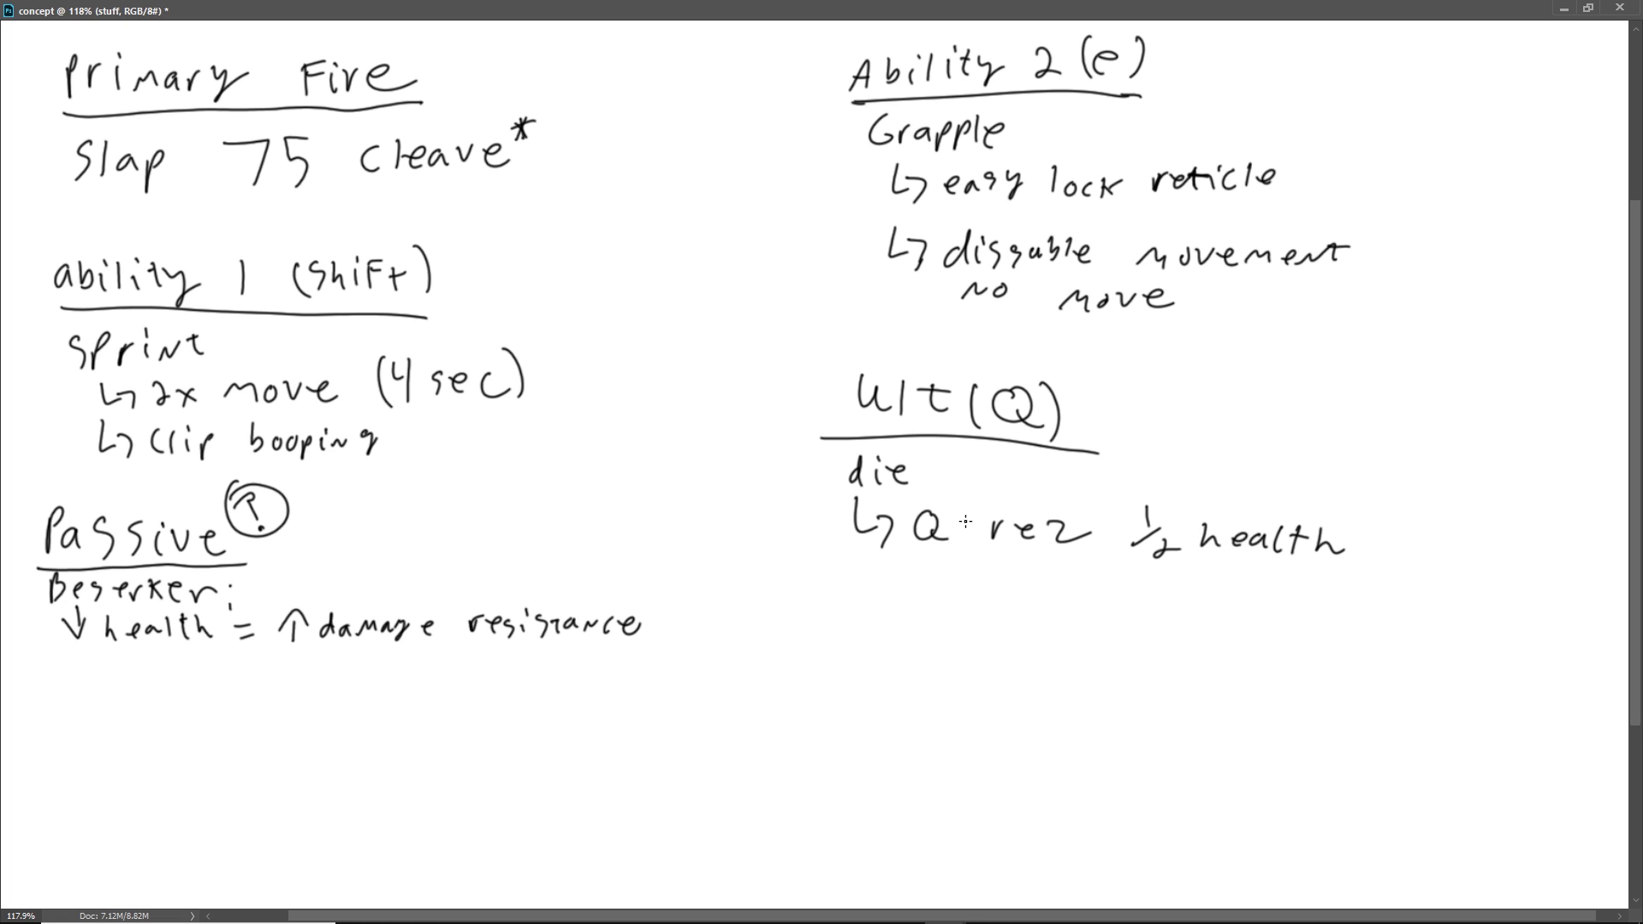
left_click_drag(964, 530, 963, 540)
Step: Handwrite the 'Playstyle:' label beneath the Ult notes
left_click_drag(780, 656, 776, 695)
left_click_drag(779, 655, 795, 695)
mouse_move(822, 676)
left_mouse_down()
mouse_move(809, 684)
mouse_move(828, 691)
left_mouse_up()
mouse_move(834, 671)
left_mouse_down()
mouse_move(846, 704)
mouse_move(869, 690)
left_mouse_up()
mouse_move(893, 657)
left_mouse_down()
mouse_move(887, 685)
mouse_move(909, 667)
left_mouse_up()
mouse_move(901, 666)
left_mouse_down()
mouse_move(934, 661)
mouse_move(976, 682)
left_mouse_up()
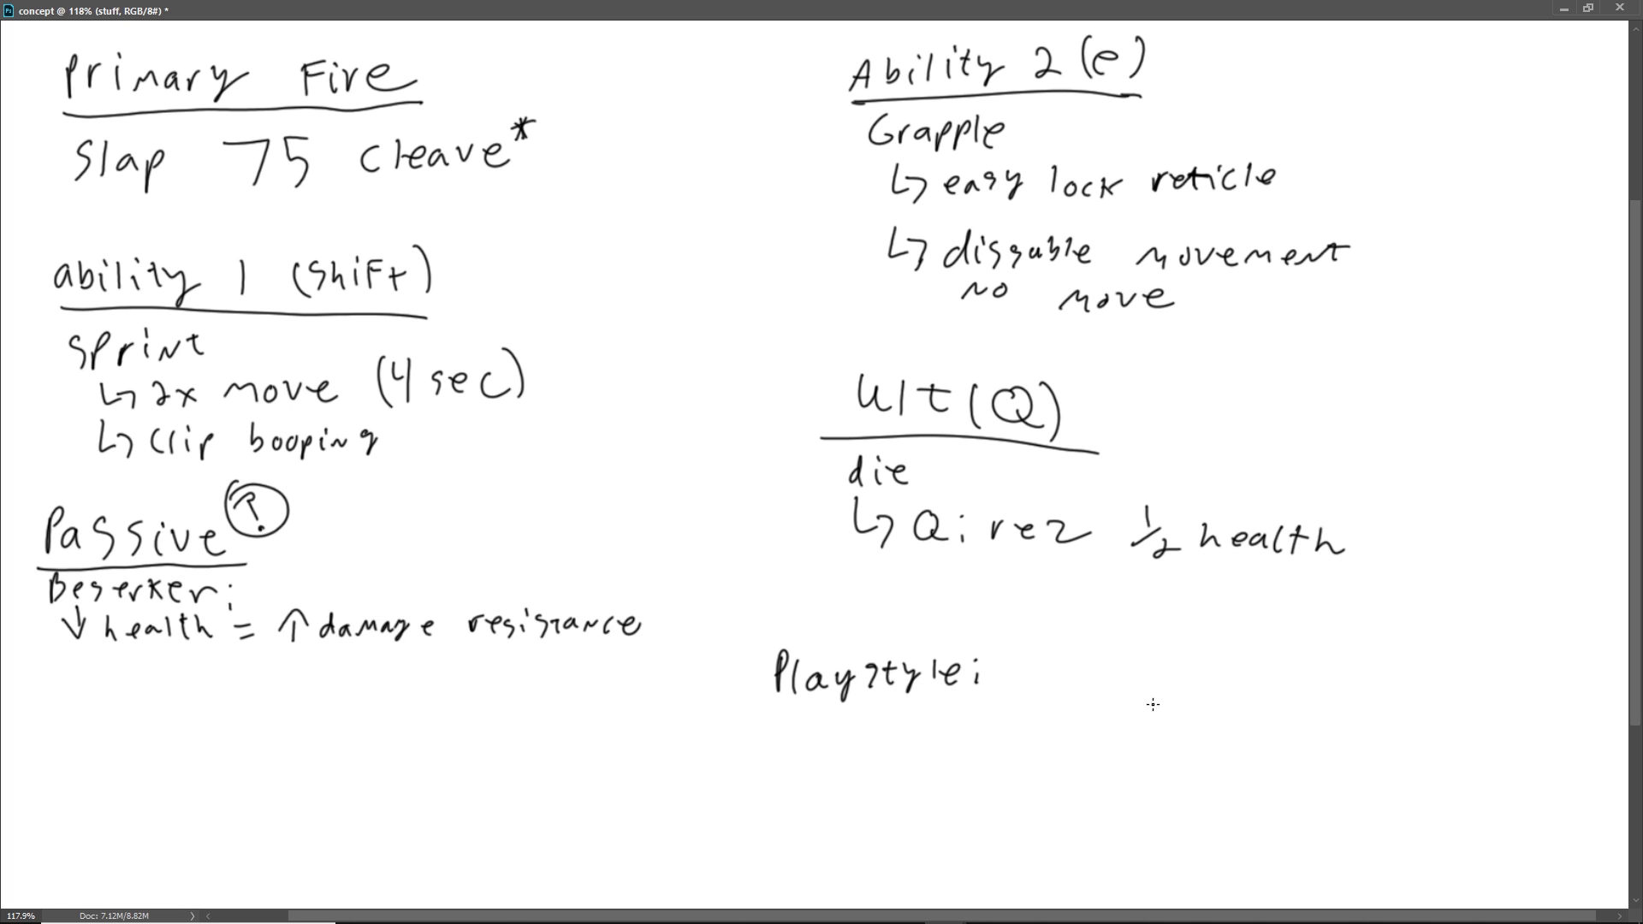
Step: Write 'Im not Scared!' after 'Playstyle:' and underline the Playstyle label
mouse_move(1013, 655)
left_mouse_down()
mouse_move(1013, 686)
mouse_move(1025, 654)
left_mouse_up()
mouse_move(1000, 688)
left_mouse_down()
mouse_move(1138, 664)
mouse_move(1186, 685)
left_mouse_up()
mouse_move(1174, 664)
left_mouse_down()
mouse_move(1249, 689)
mouse_move(1342, 671)
left_mouse_up()
left_click_drag(1347, 677, 1400, 671)
left_click(1403, 677)
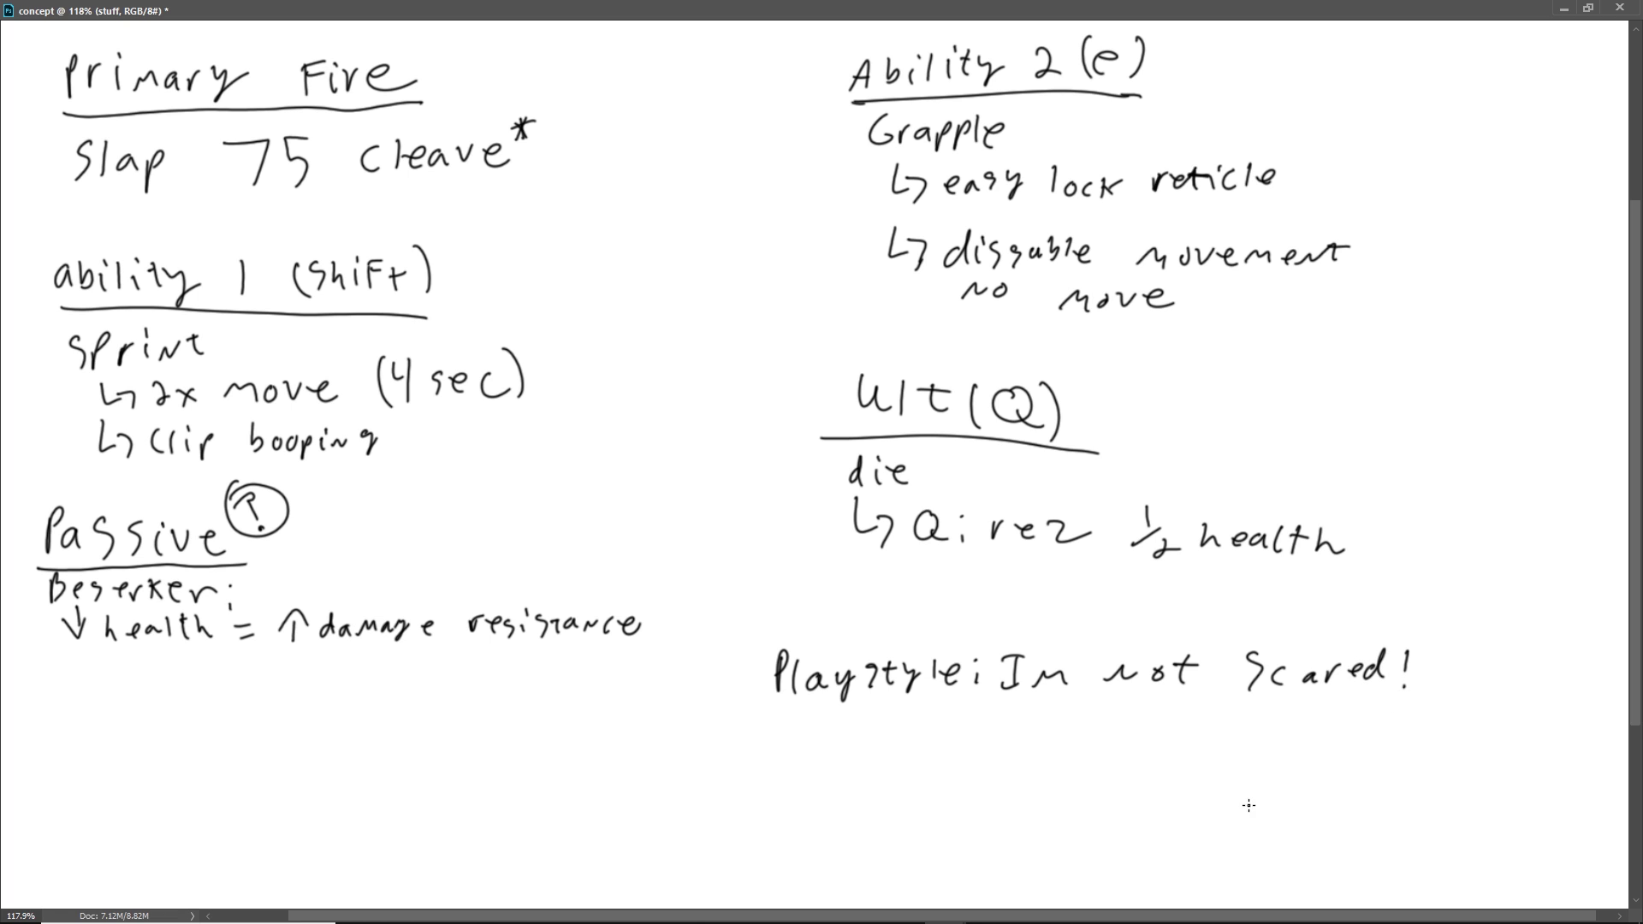
left_click_drag(782, 717, 995, 691)
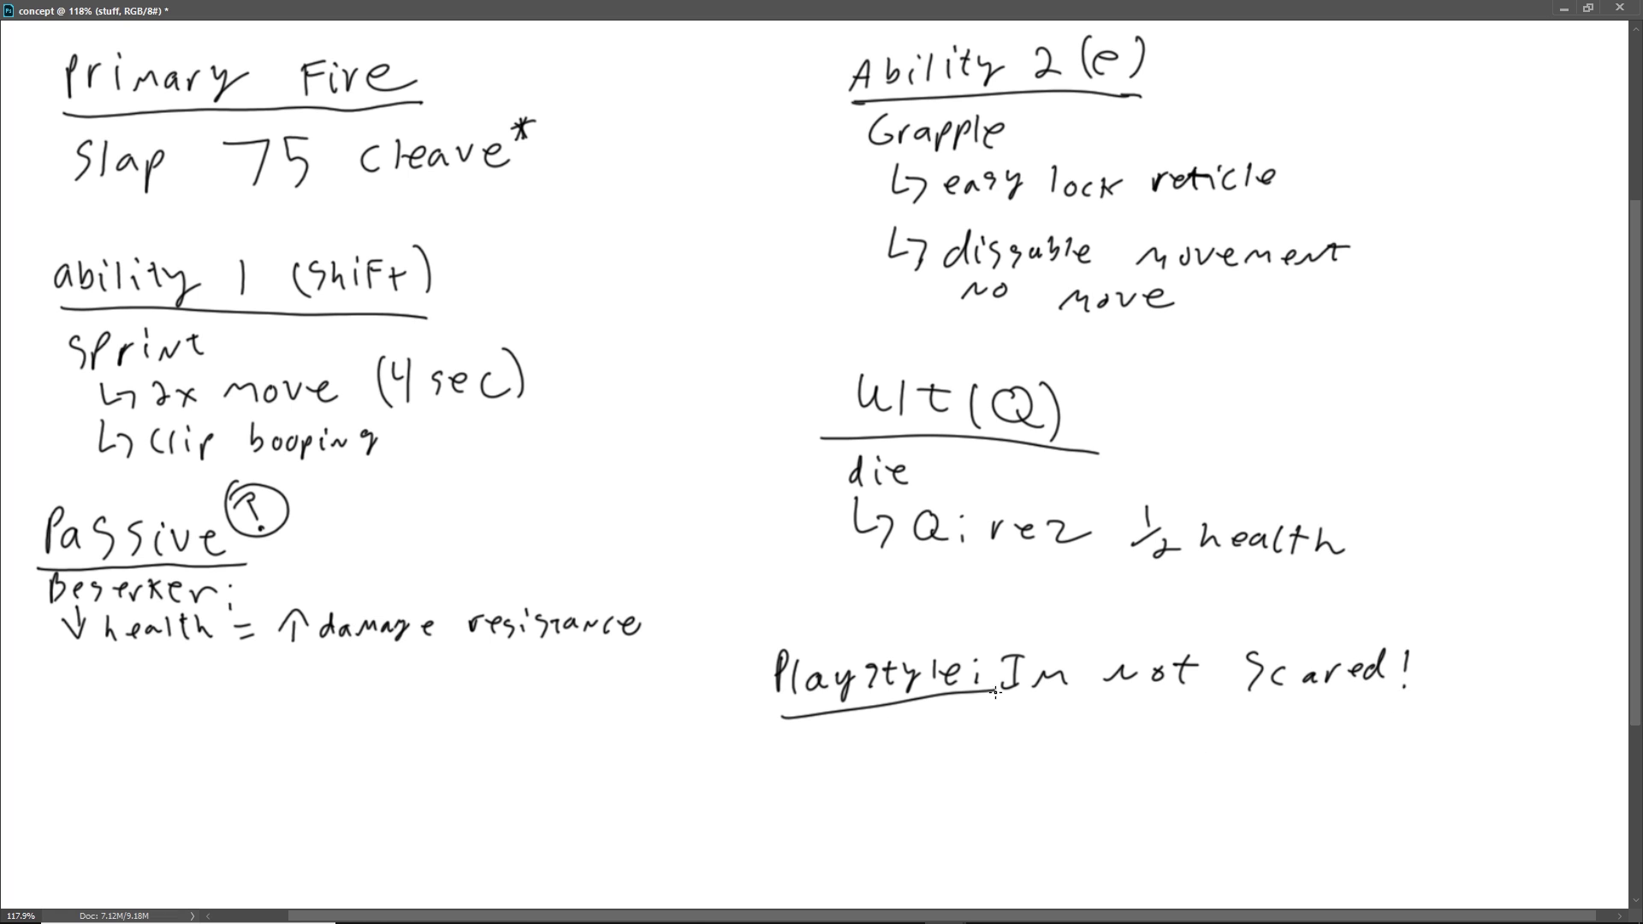